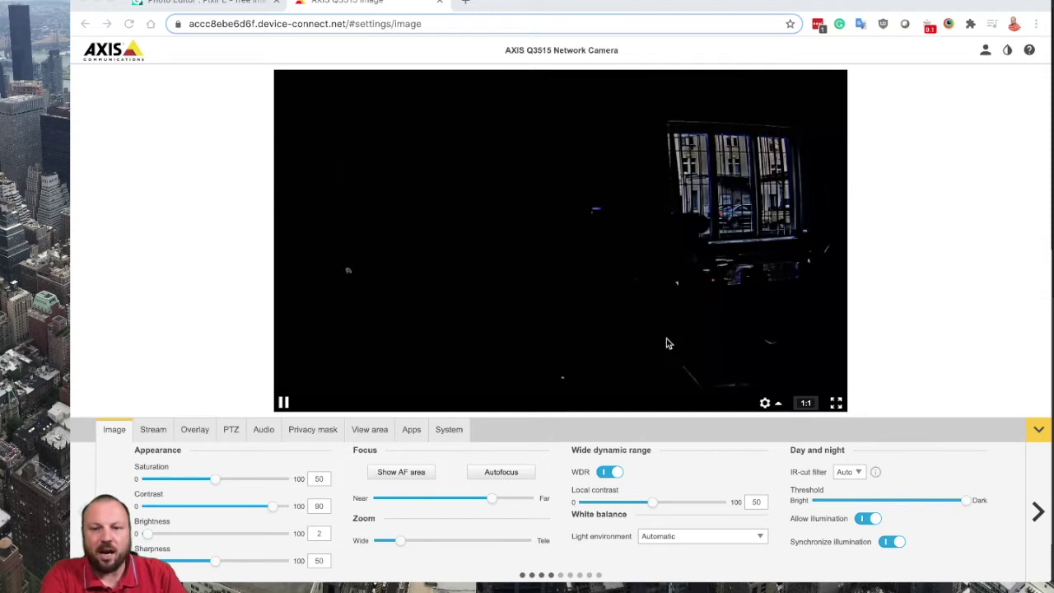
From the camera's Apps list, open CamOverlay App and launch its settings page in a new tab.
click(408, 432)
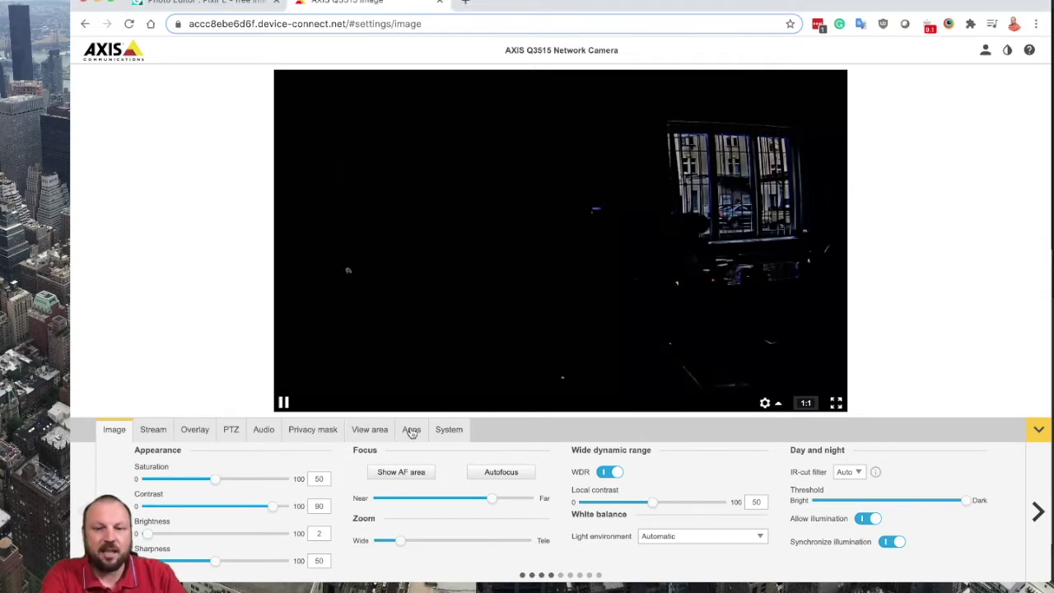
click(410, 431)
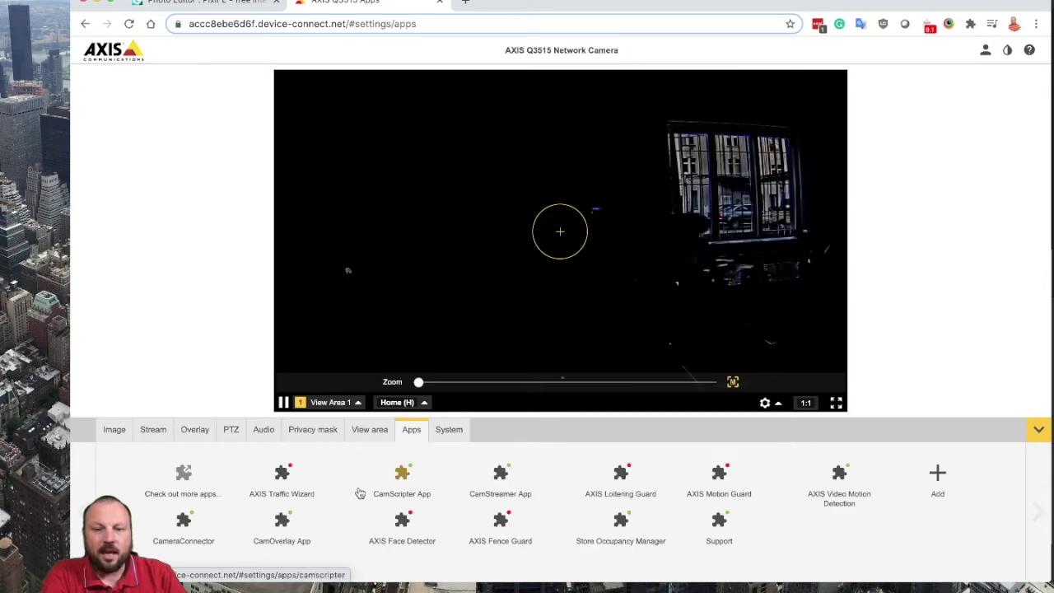
click(282, 531)
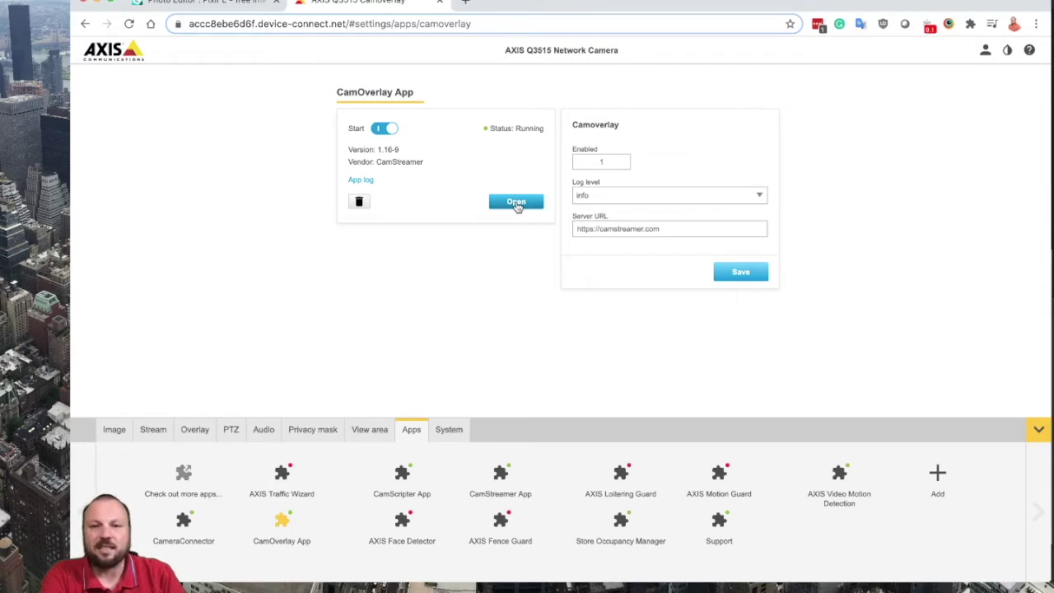
click(516, 204)
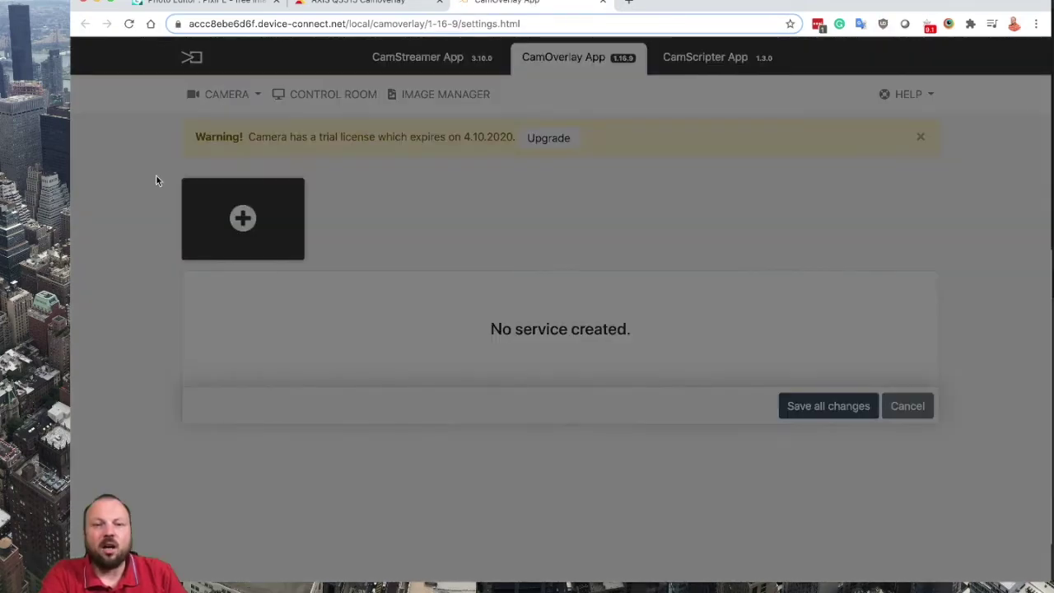
Add a Custom Graphics service from the new-service catalogue.
scroll(550, 338, down, 4)
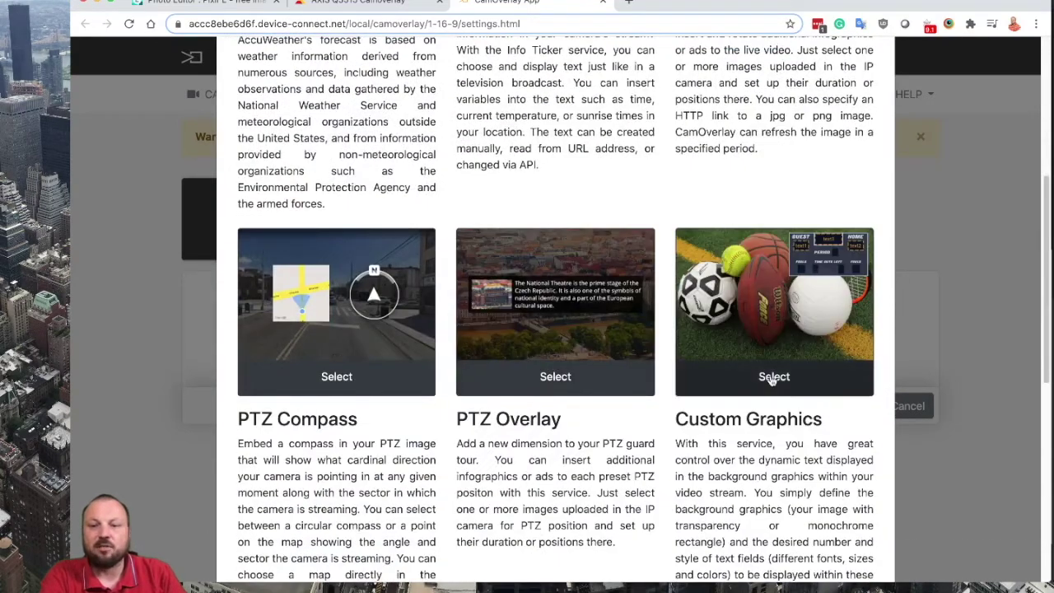
click(773, 378)
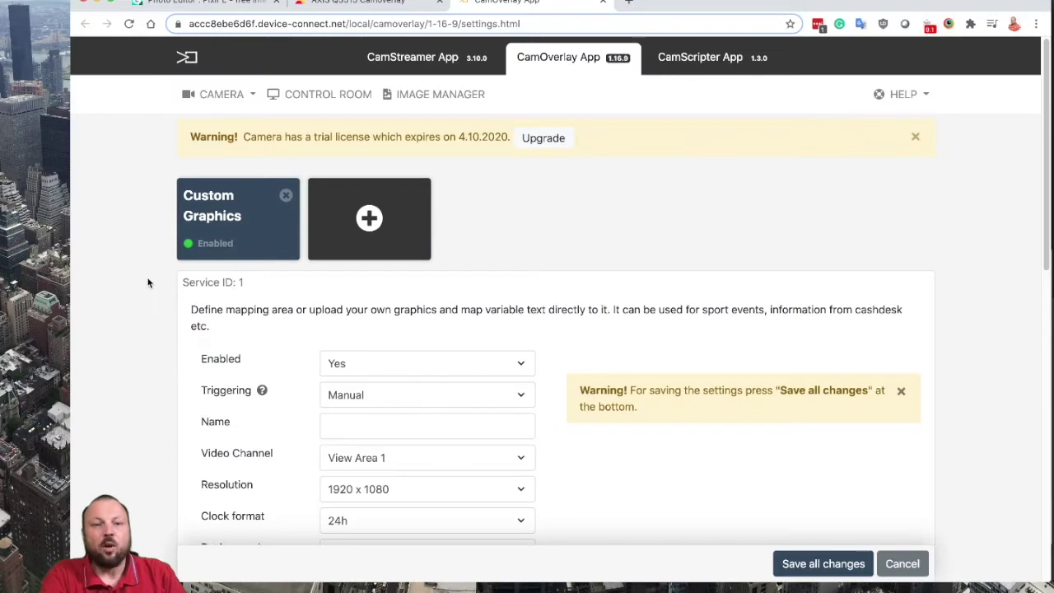
scroll(188, 288, down, 5)
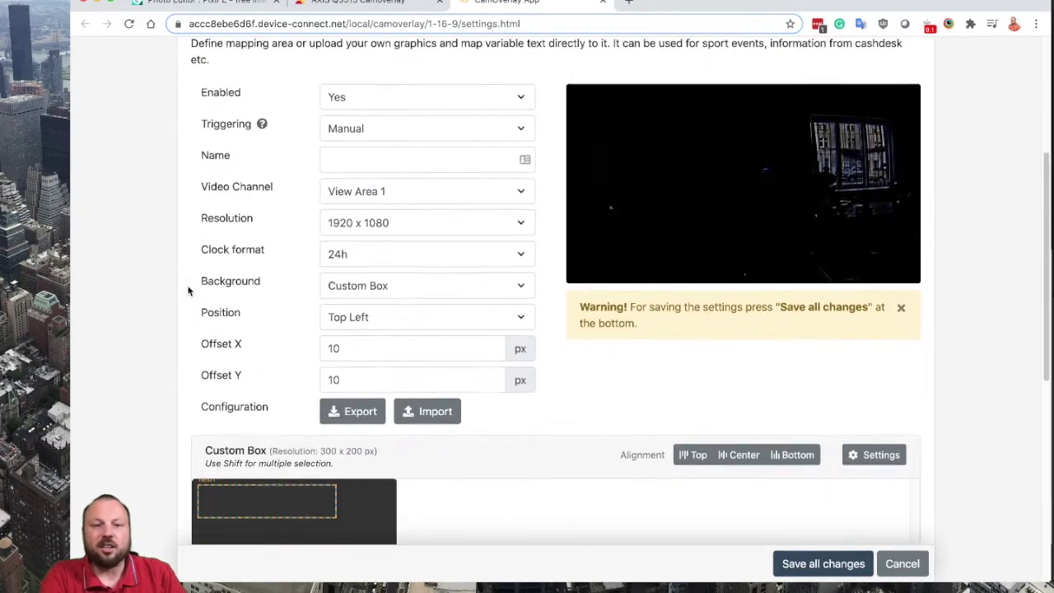
scroll(187, 290, down, 1)
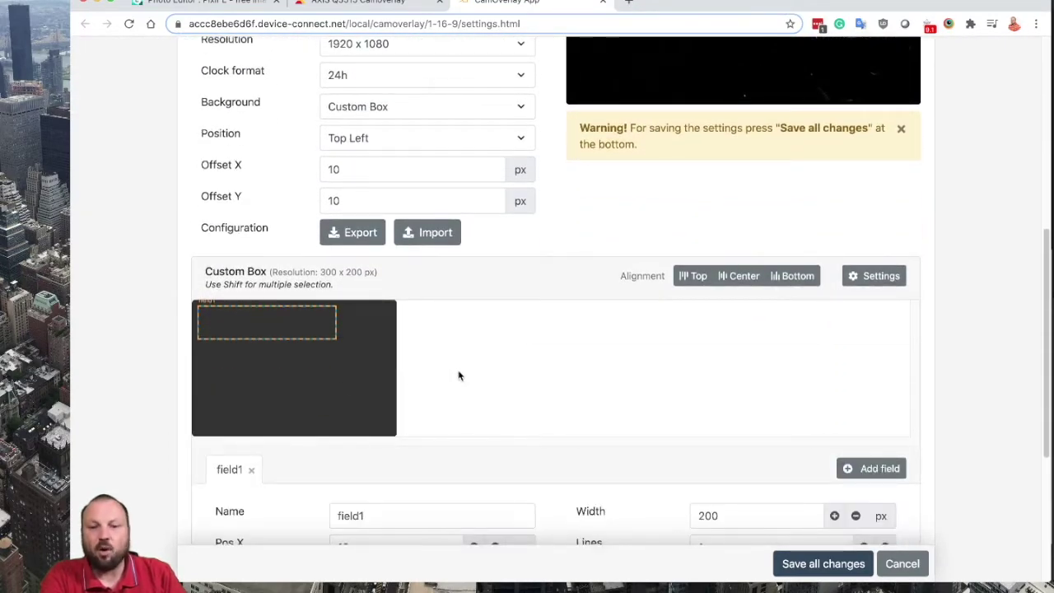
scroll(348, 355, up, 1)
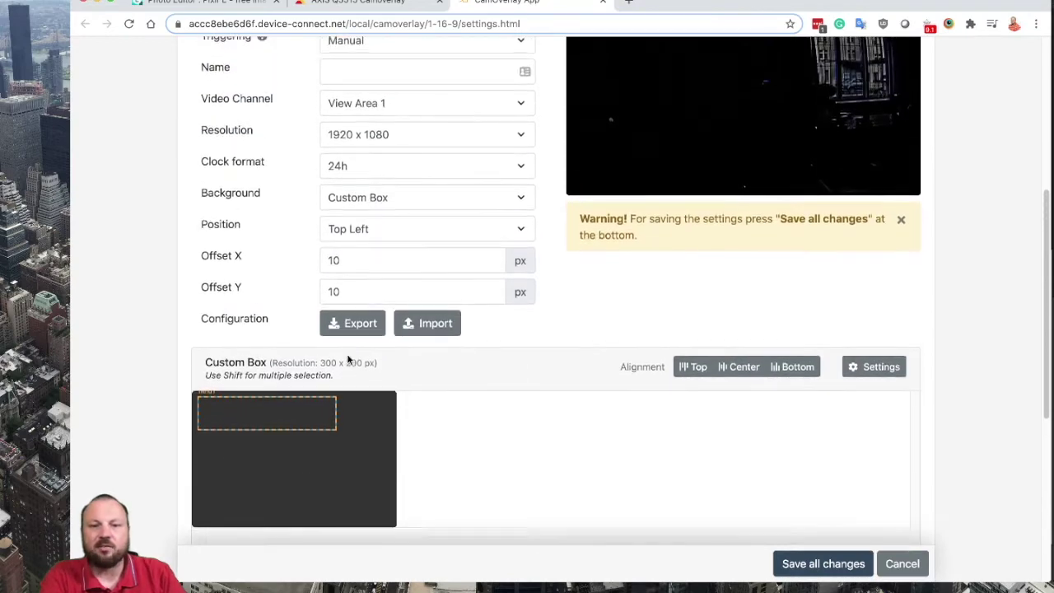
scroll(349, 473, down, 1)
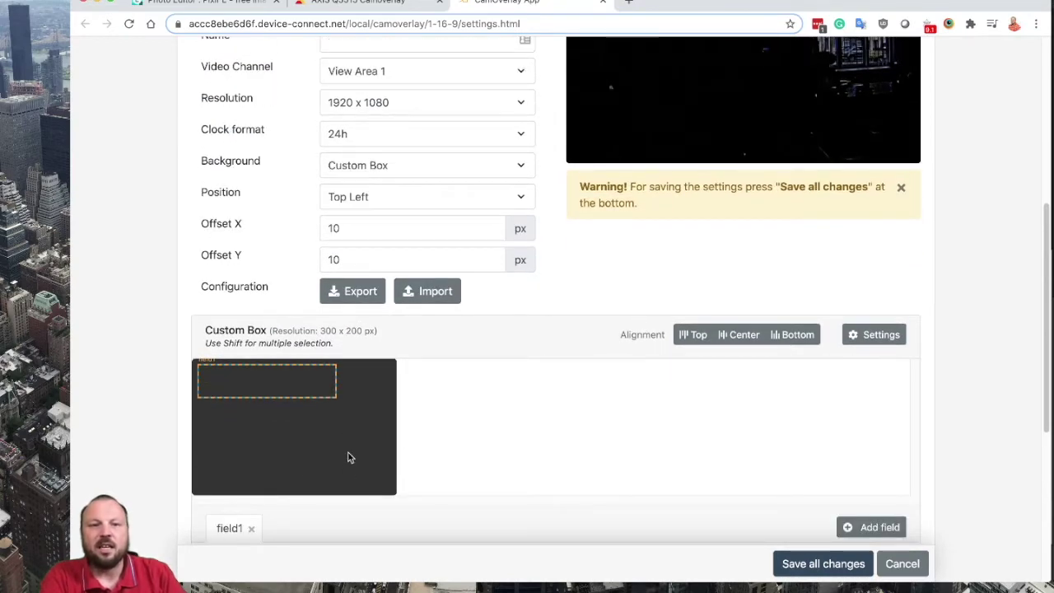
scroll(349, 461, up, 1)
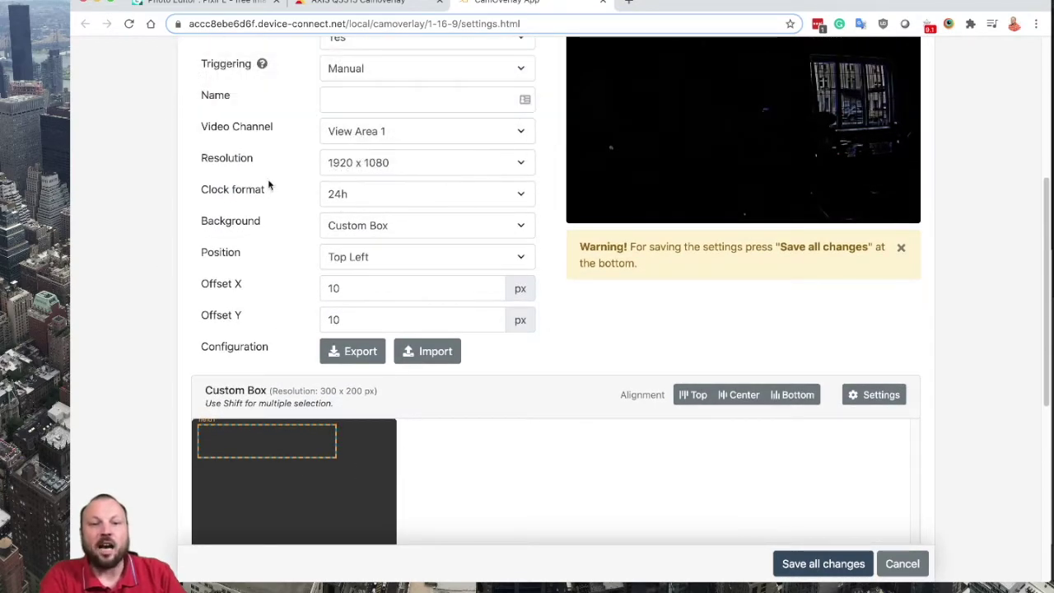
scroll(267, 181, up, 1)
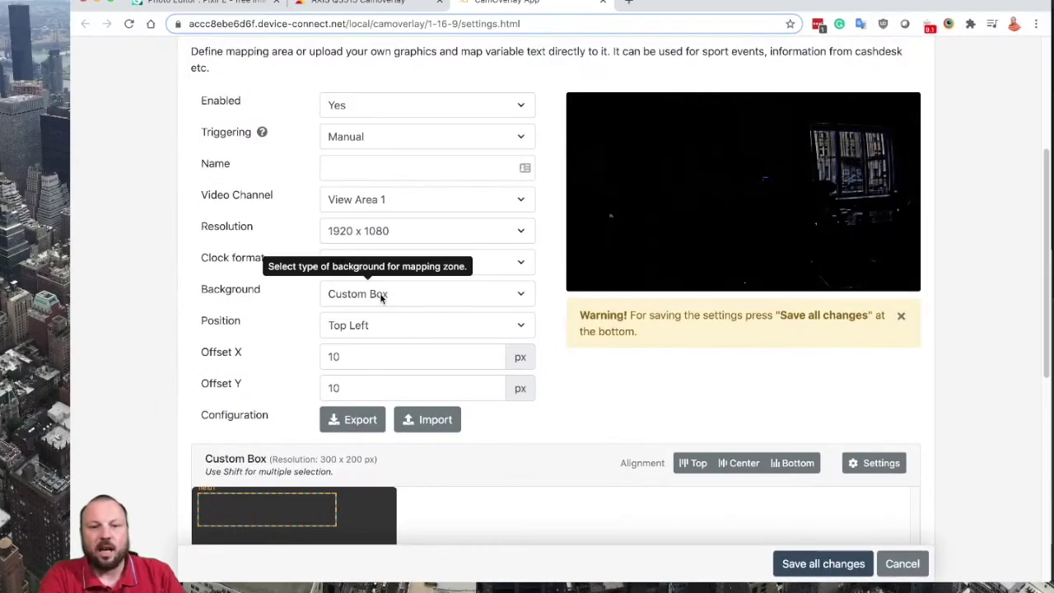
scroll(311, 436, down, 3)
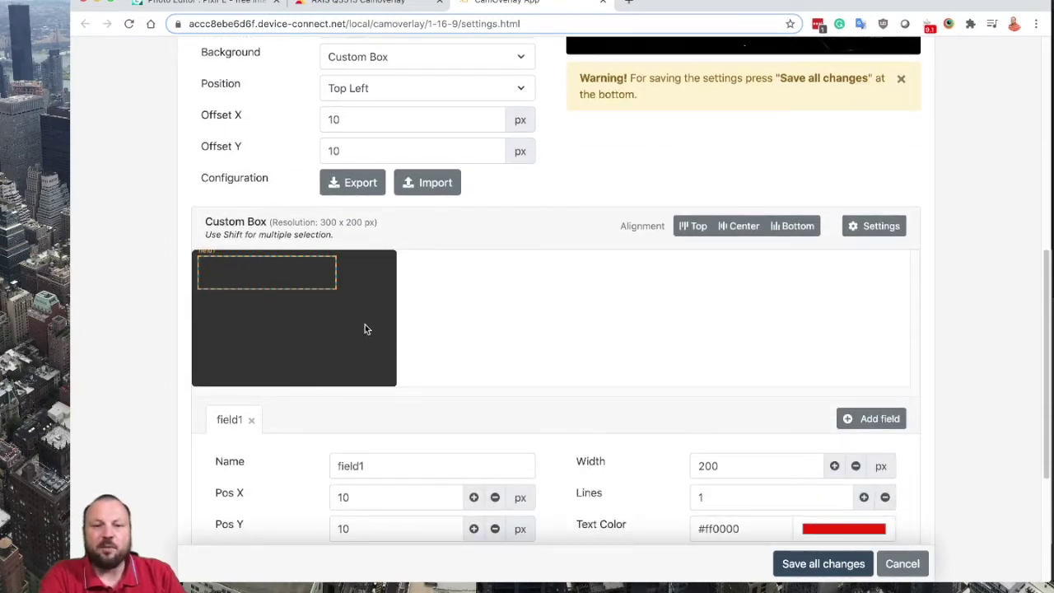
Move the first text field to 40, 17, rename it Date, and set its text to #dateus.
drag(273, 266, 291, 273)
double_click(363, 466)
text(Date)
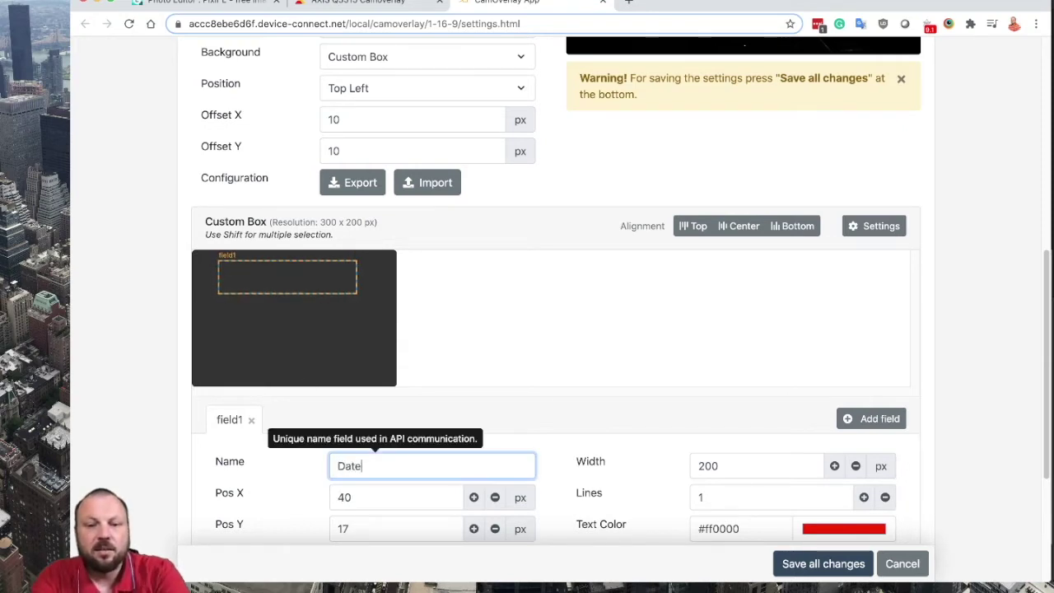
click(437, 384)
scroll(438, 384, down, 5)
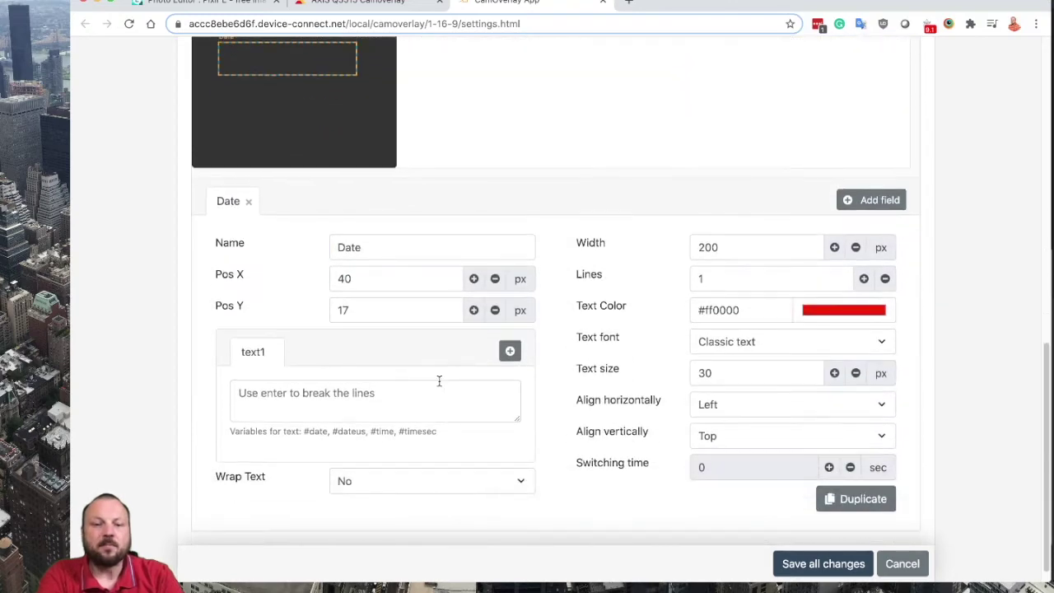
click(374, 404)
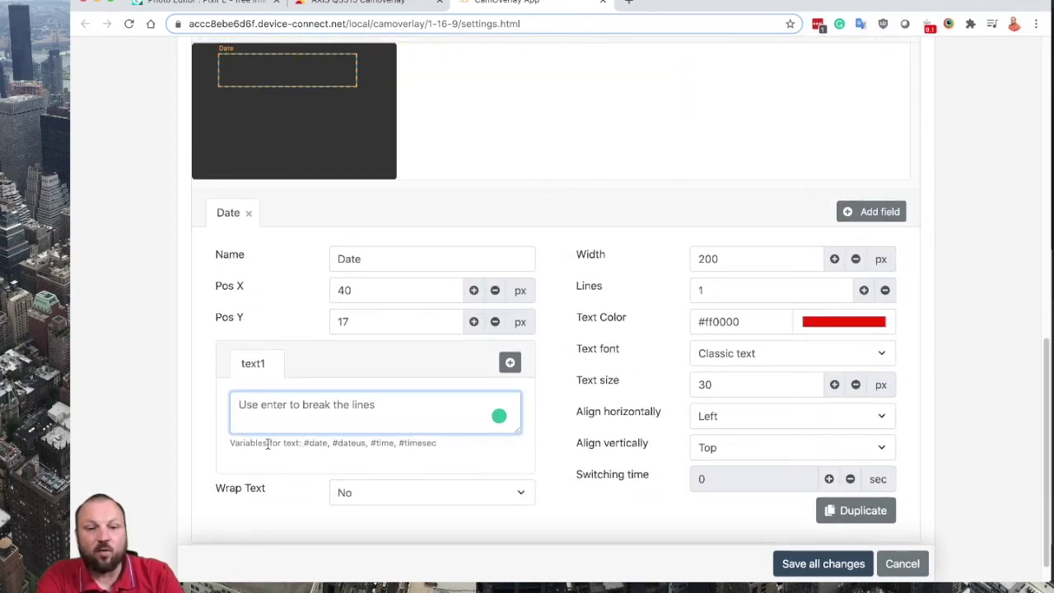
text(#)
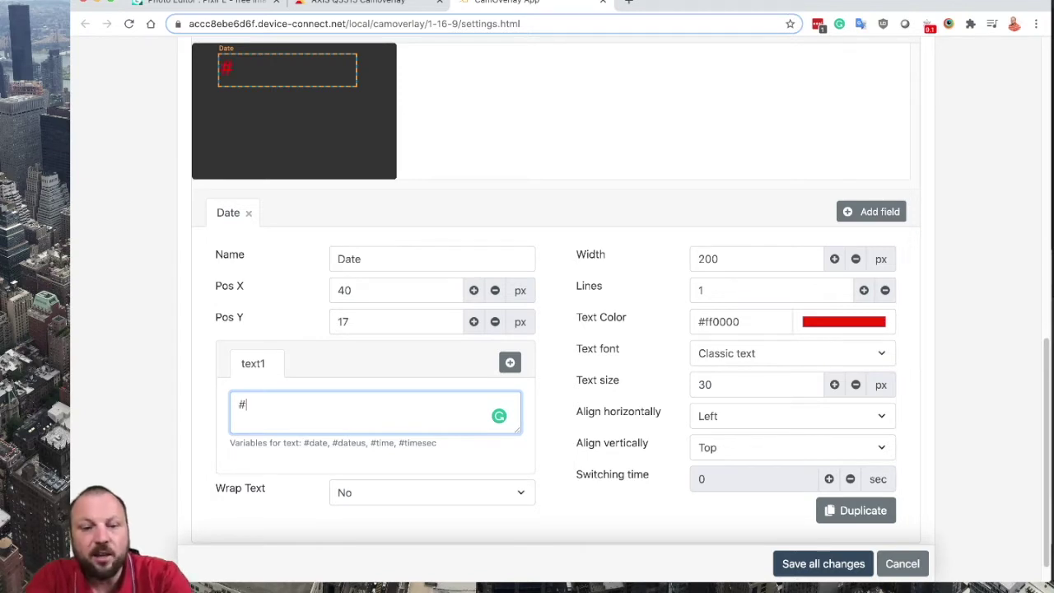
text(dateus)
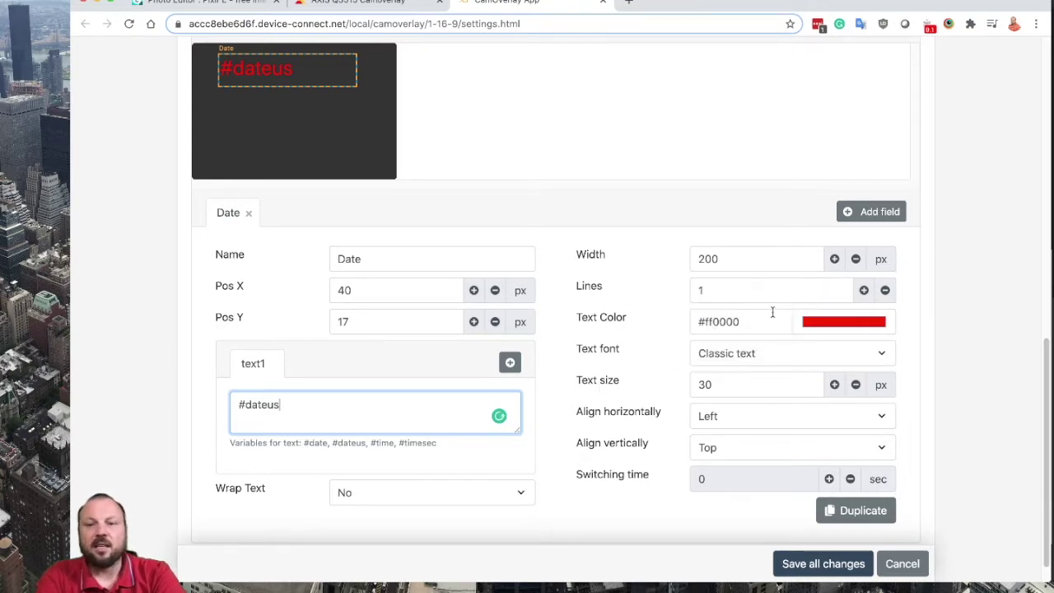
Make the Date text white (#ffffff), centre it horizontally and vertically, and save all changes.
click(821, 327)
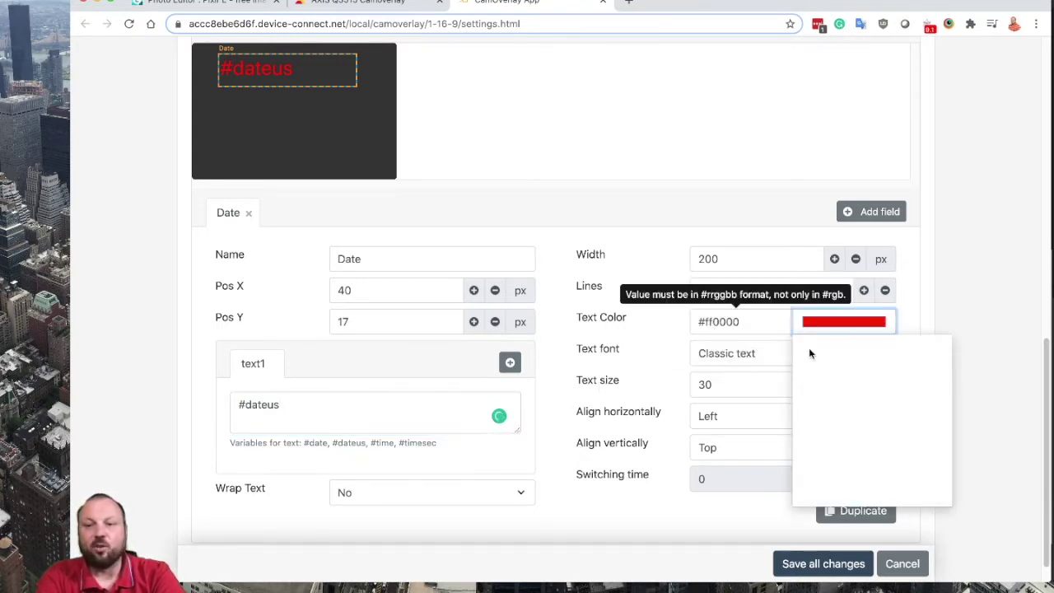
drag(809, 347, 795, 337)
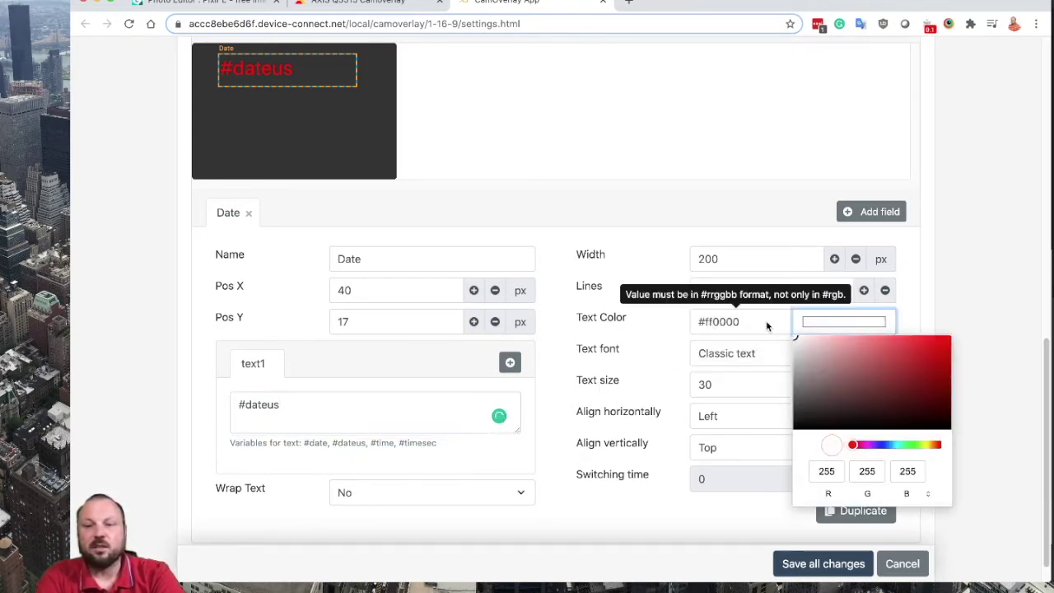
click(982, 391)
click(742, 422)
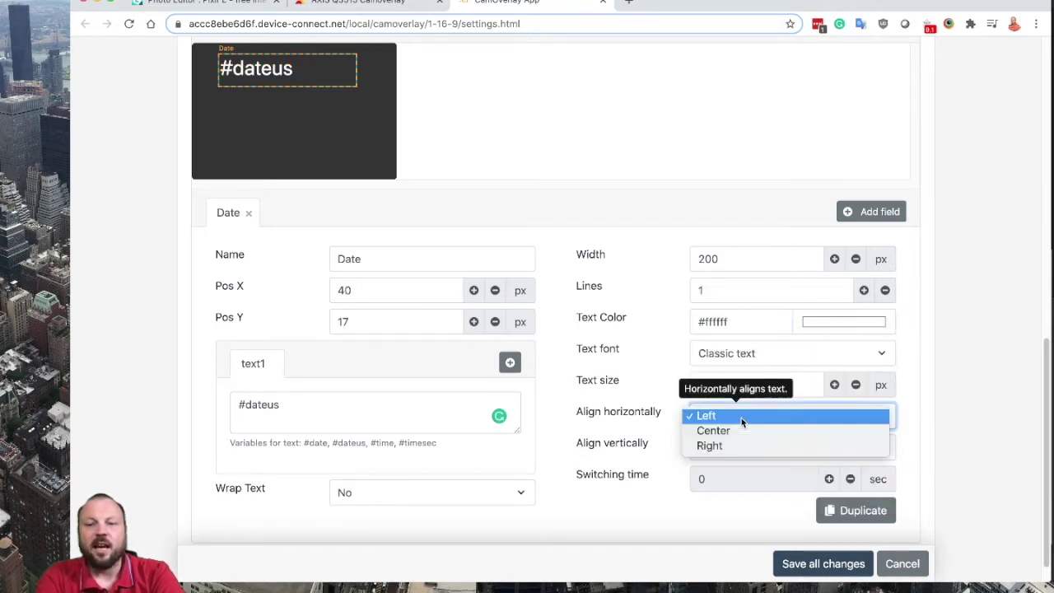
click(726, 429)
click(729, 445)
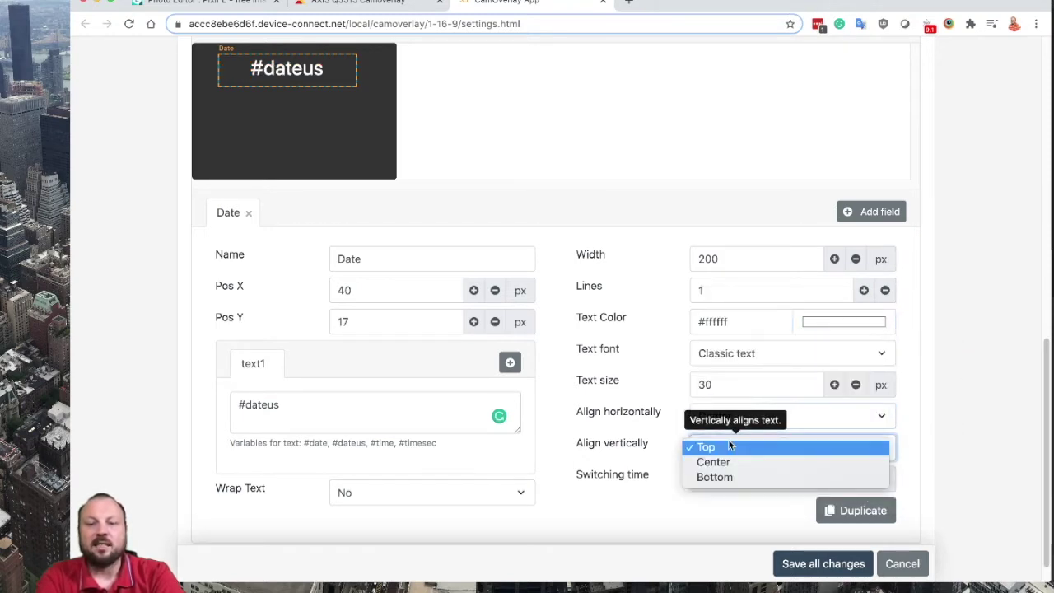
click(729, 460)
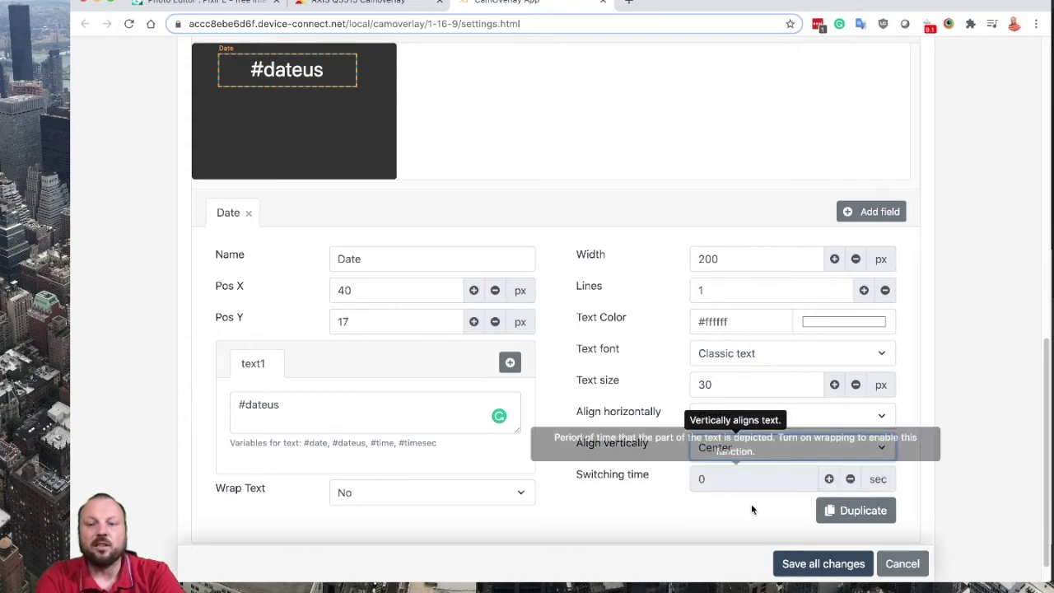
click(811, 564)
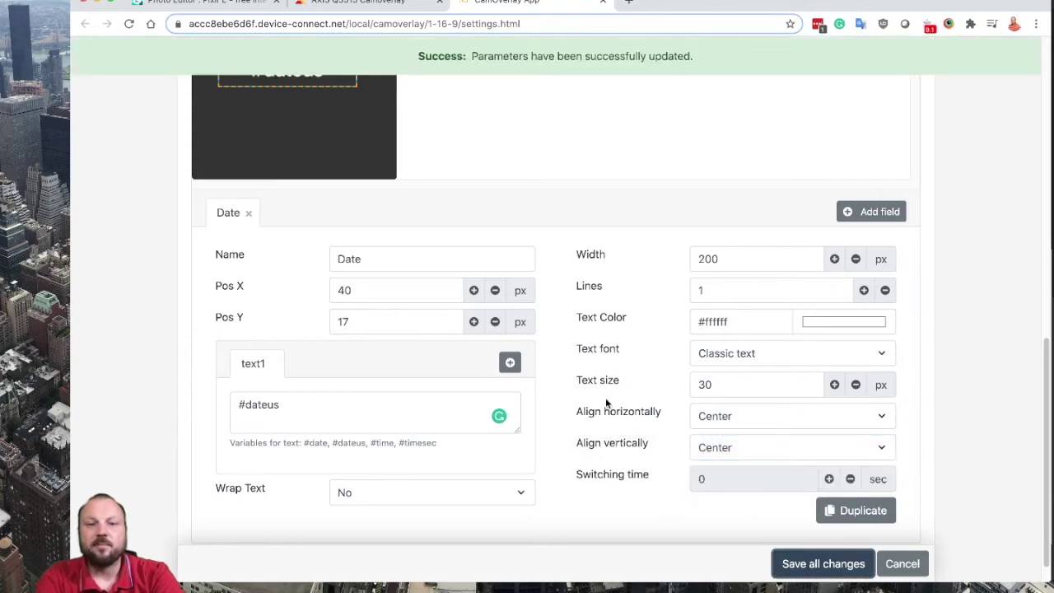
scroll(606, 398, up, 6)
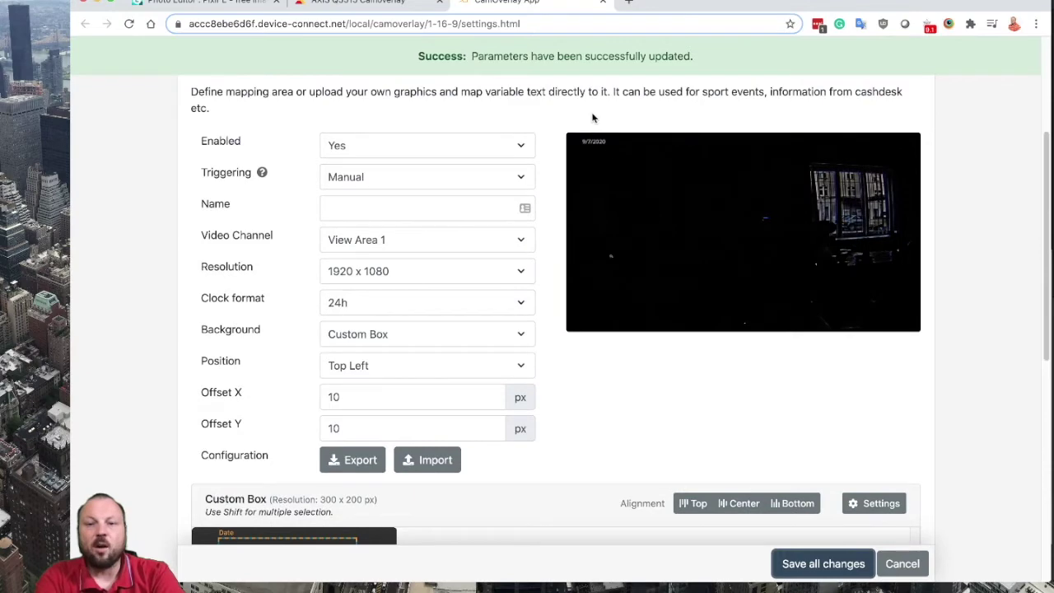
scroll(607, 145, up, 5)
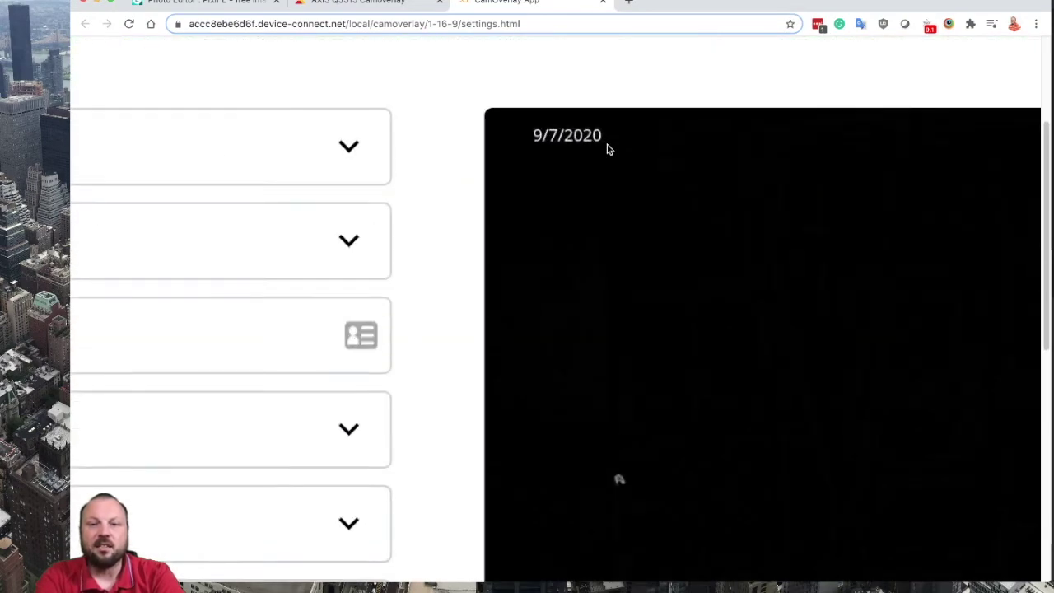
scroll(614, 148, down, 5)
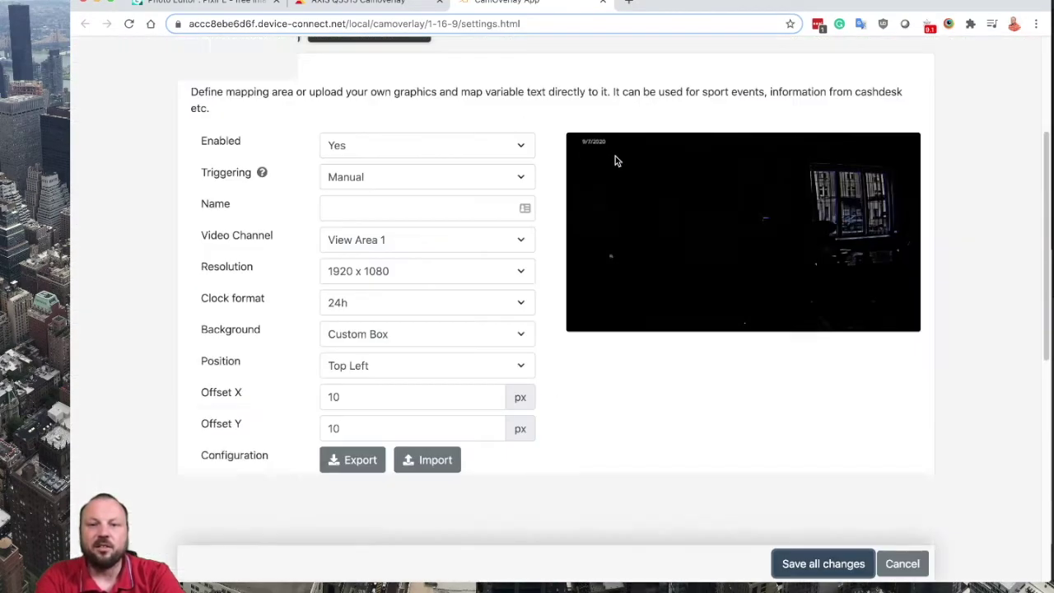
scroll(615, 156, down, 4)
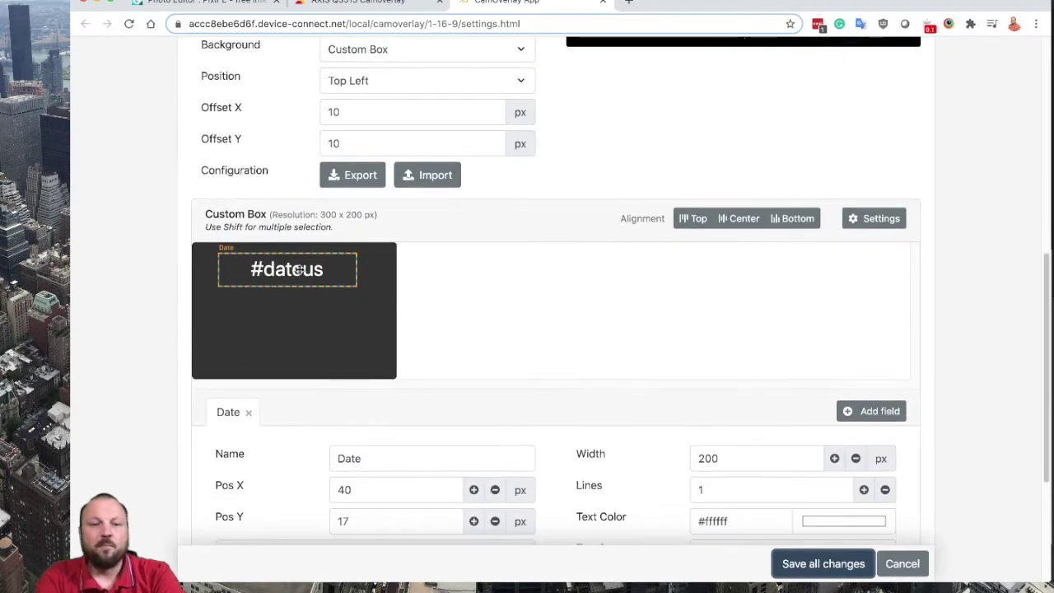
scroll(466, 287, down, 1)
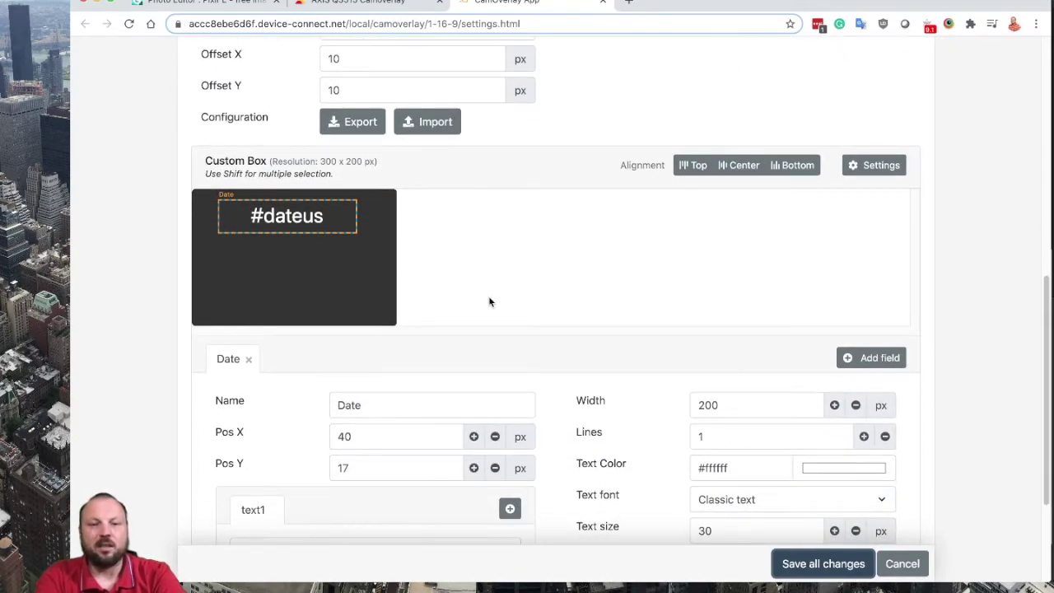
scroll(490, 301, down, 1)
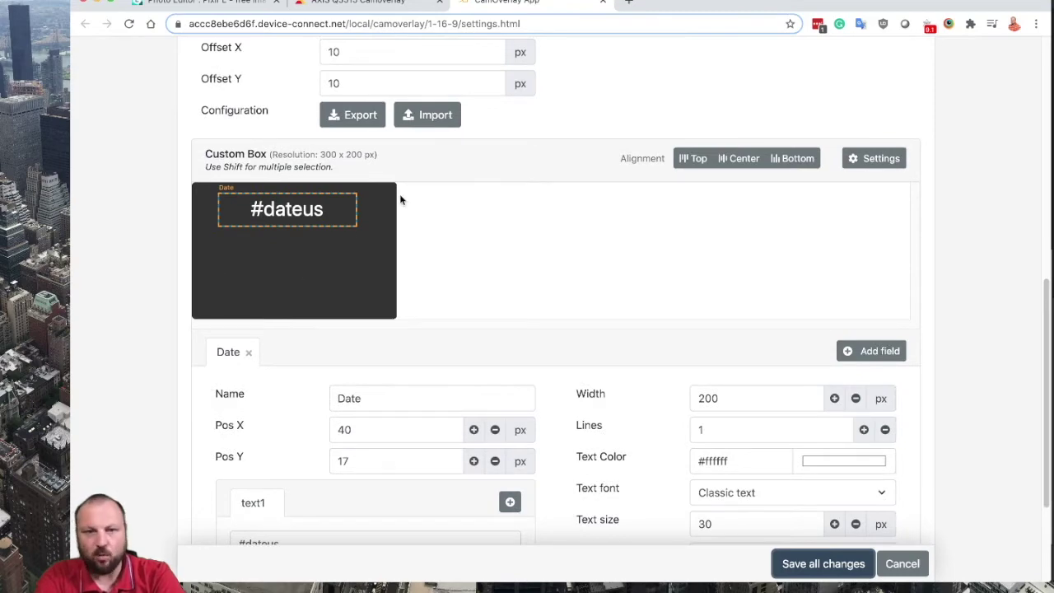
scroll(511, 247, down, 3)
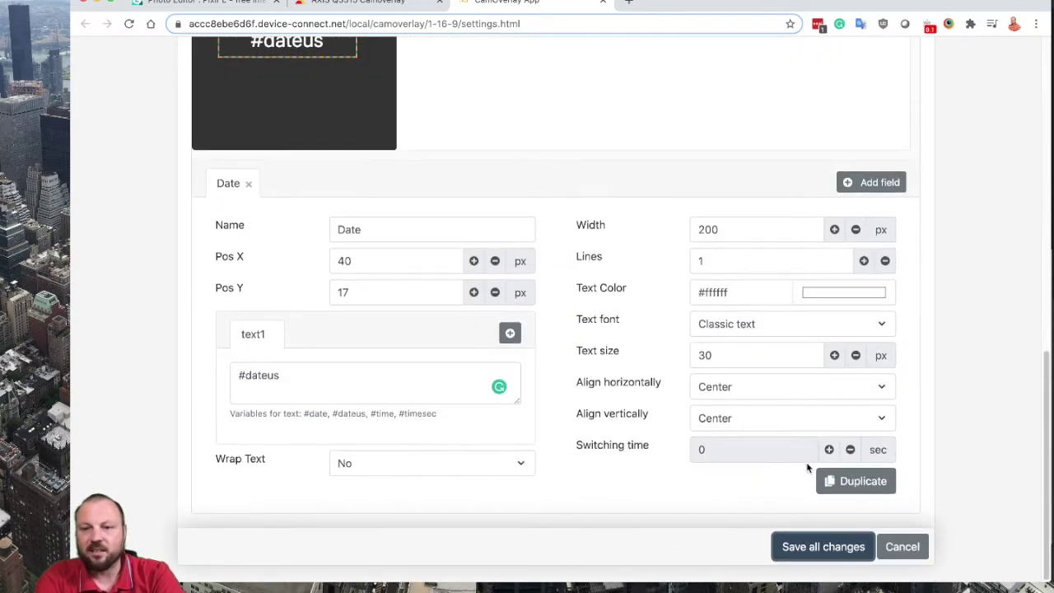
Duplicate the Date field and rename the new field1 copy to Time.
click(830, 479)
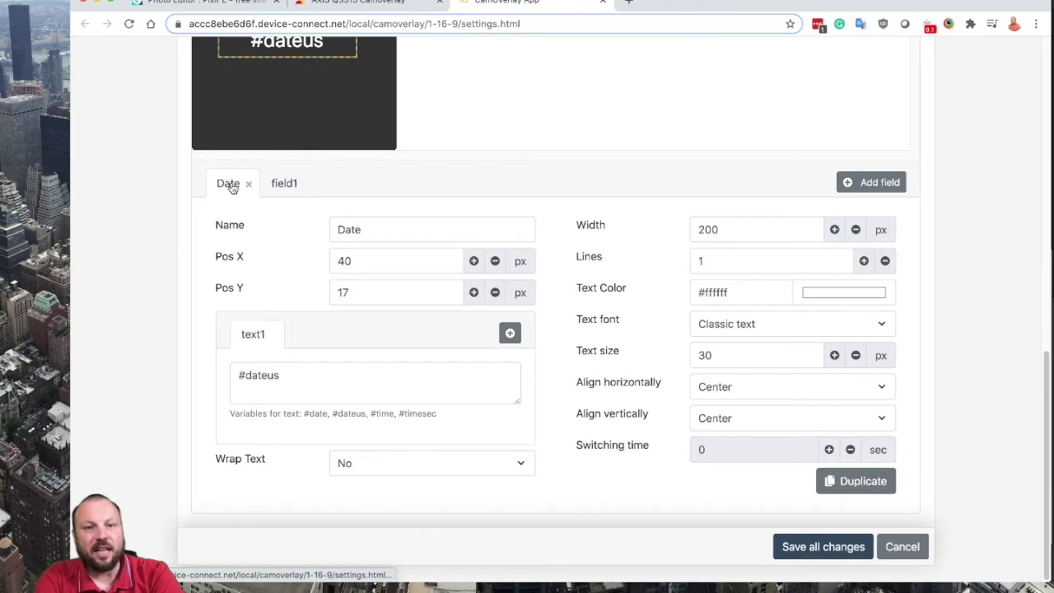
click(284, 185)
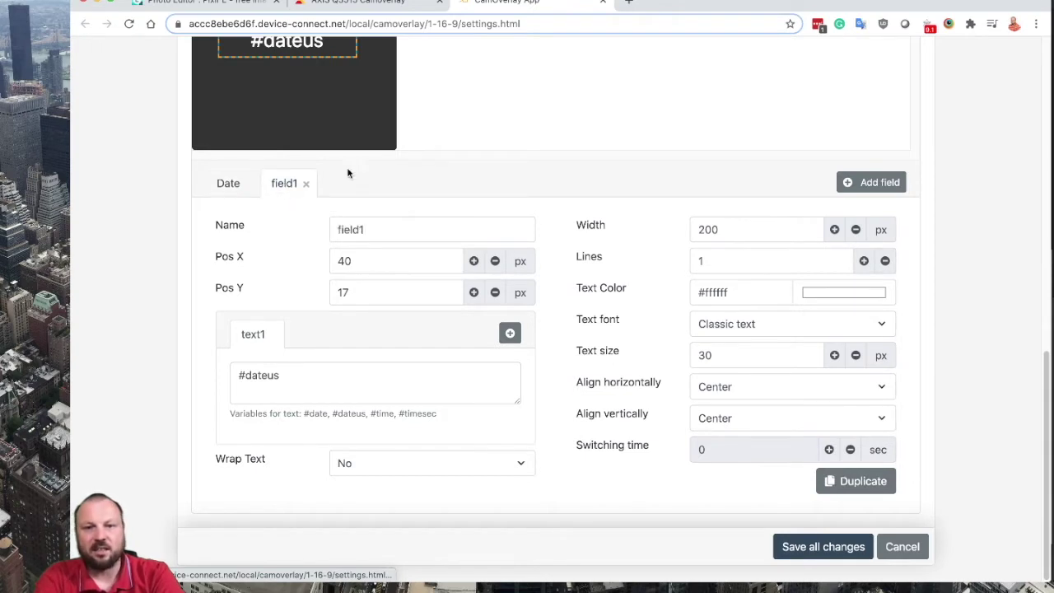
double_click(362, 231)
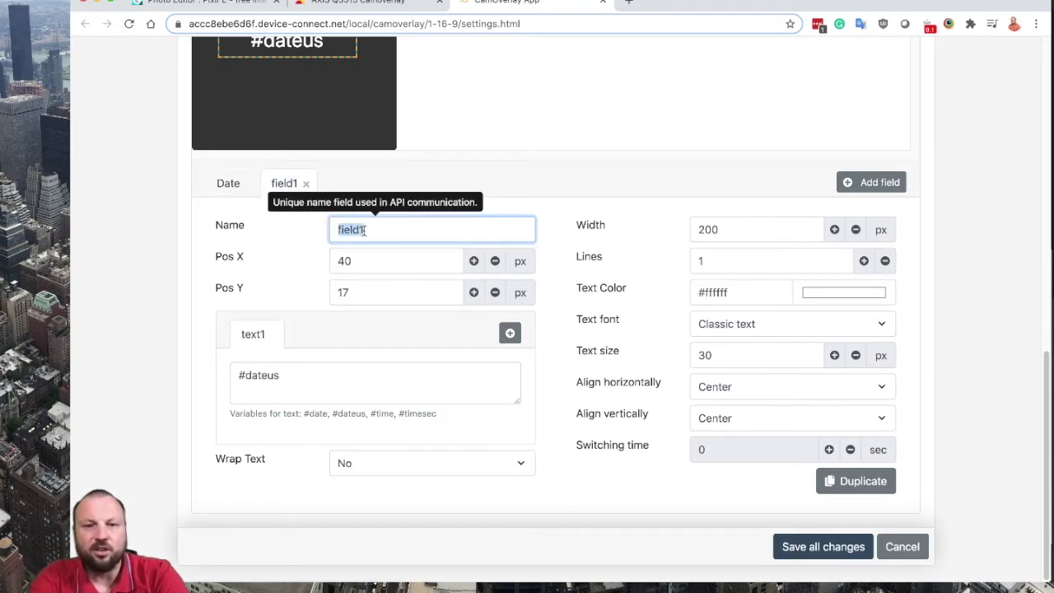
text(Time)
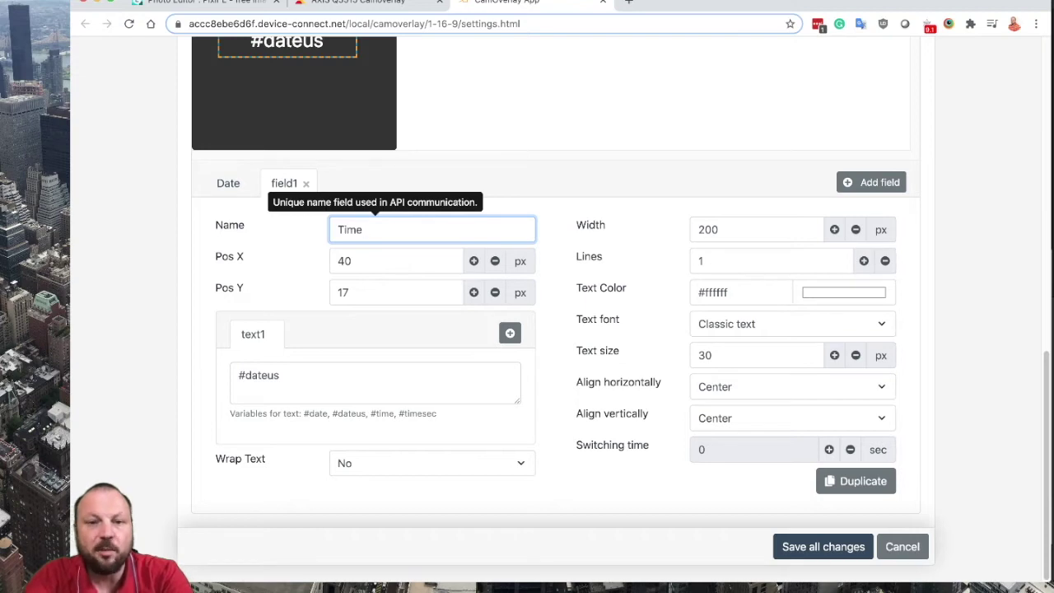
Apply the Time name and change the field's text from #dateus to #timesec.
click(326, 373)
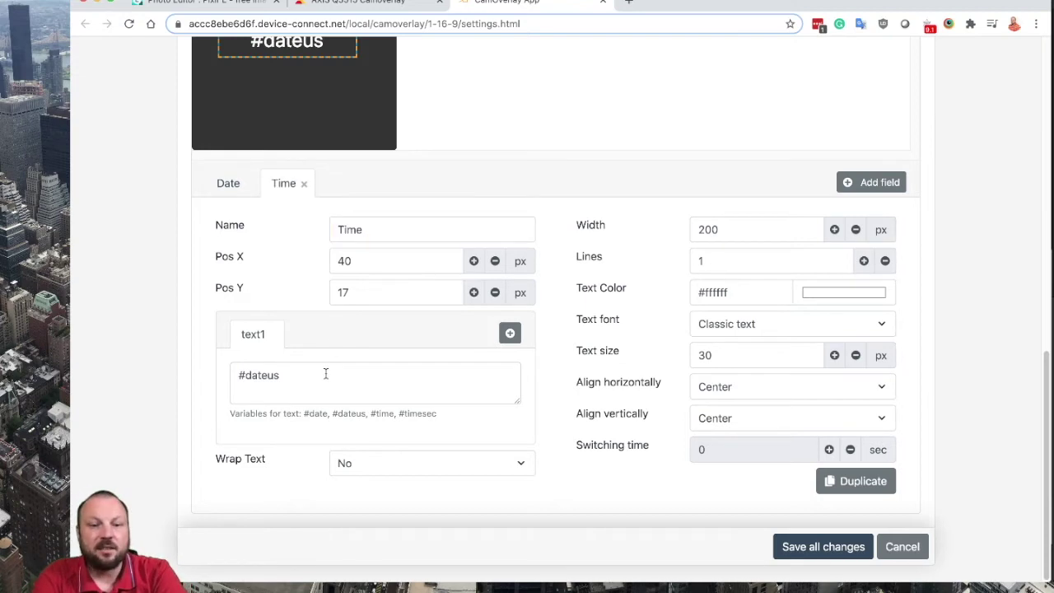
double_click(301, 380)
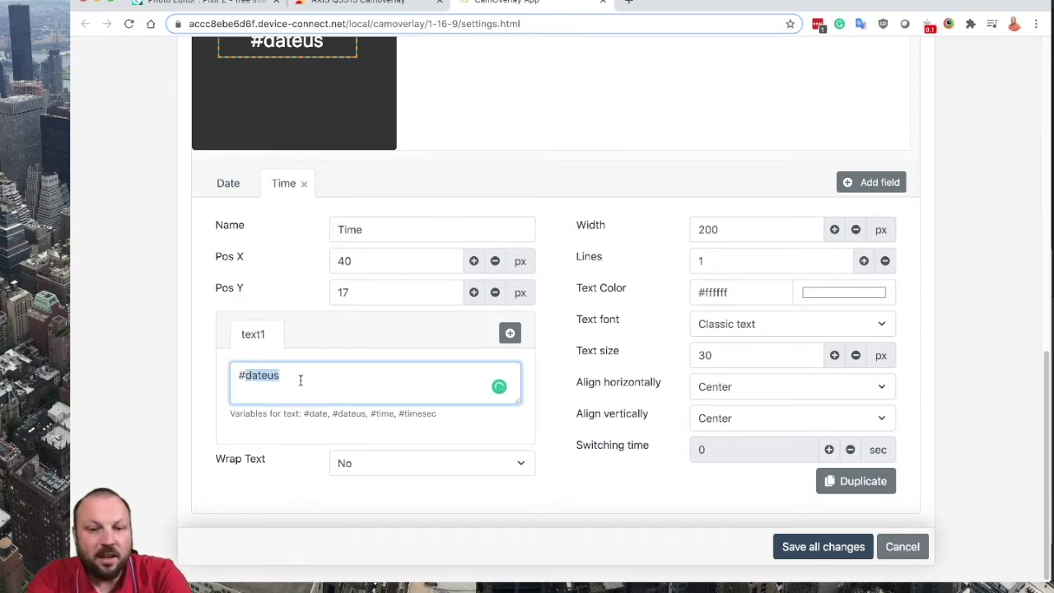
text(time)
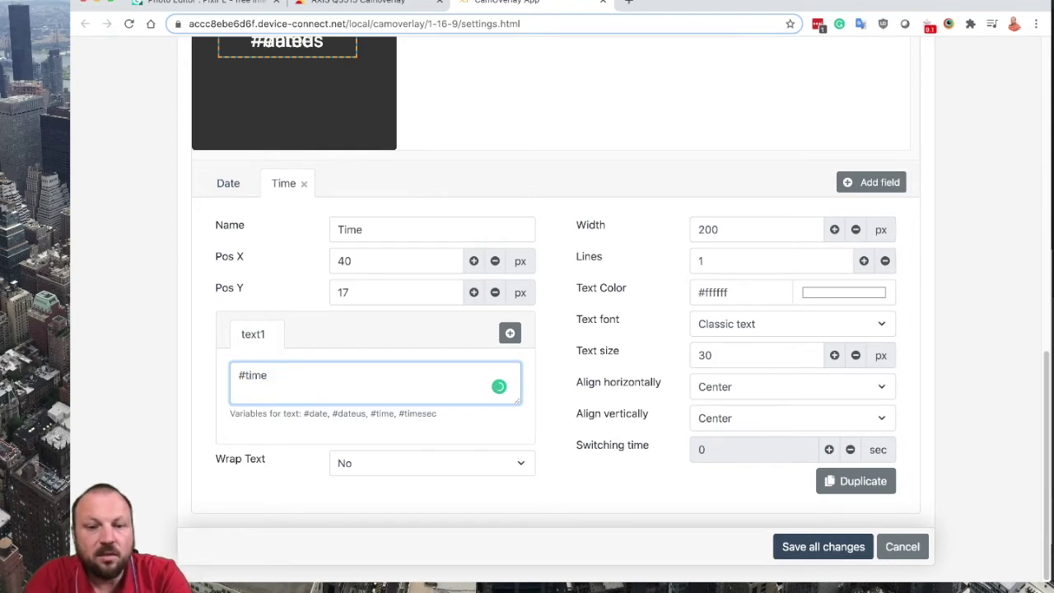
text(sec)
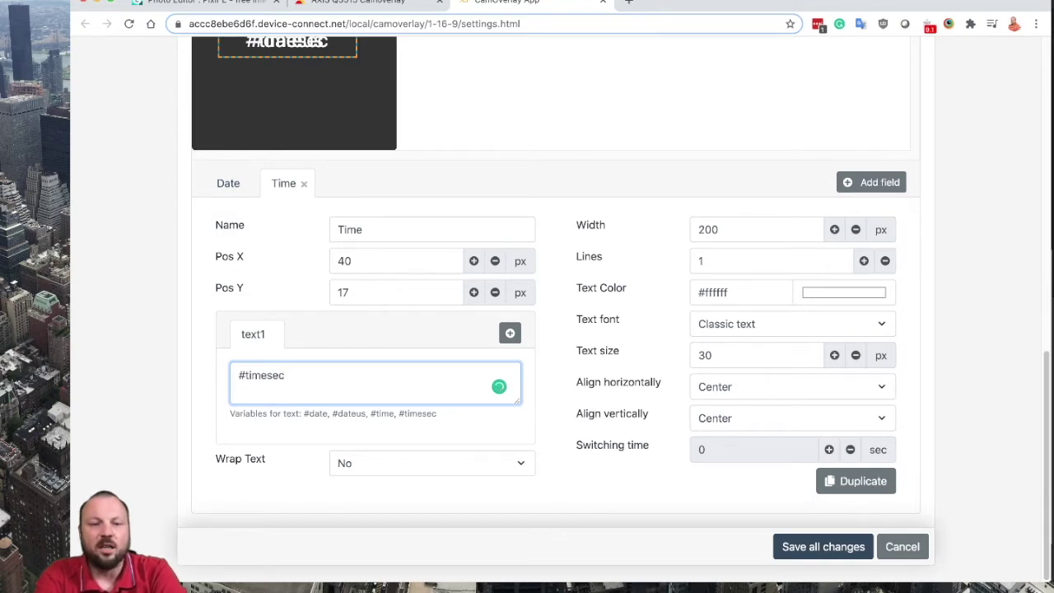
key(Return)
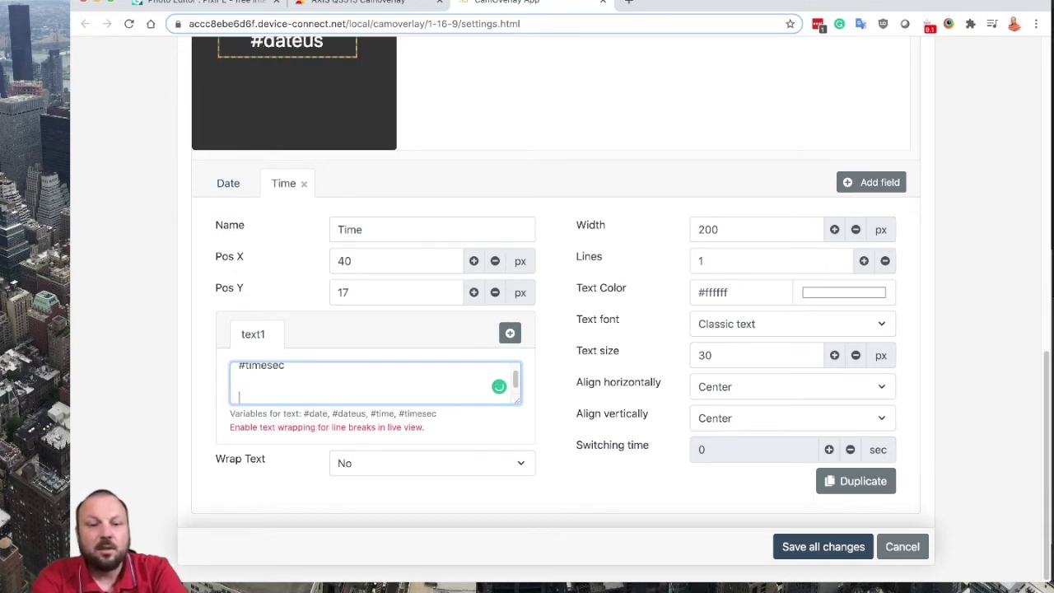
key(BackSpace)
key(BackSpace)
key(BackSpace)
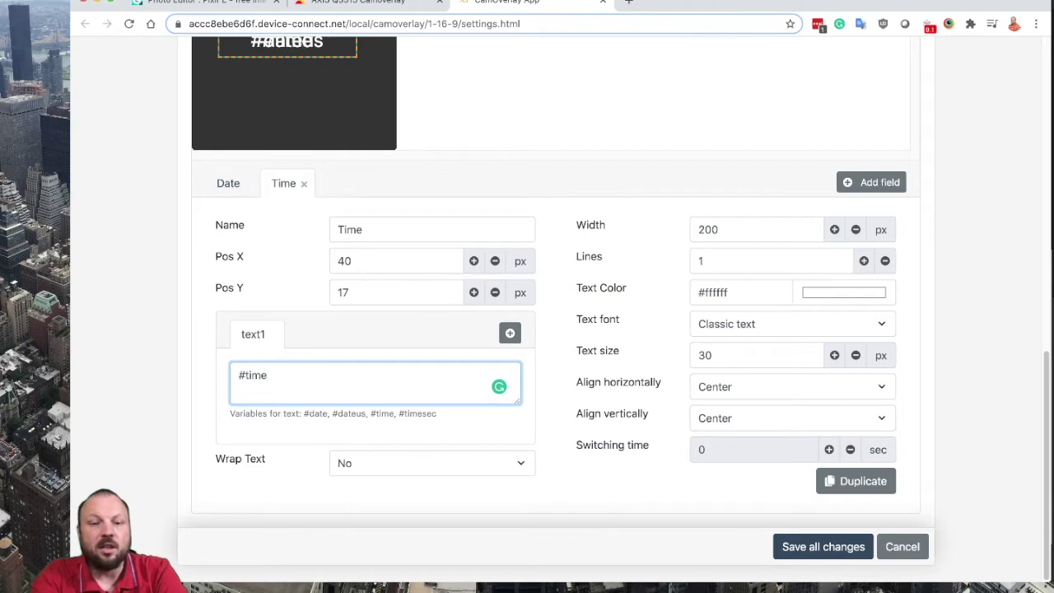
text(sec)
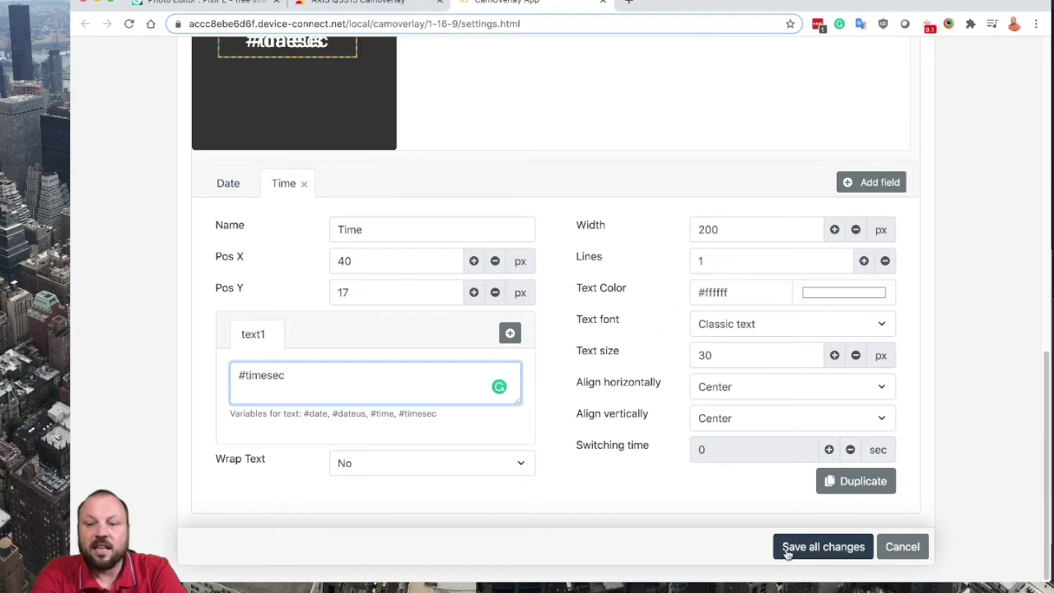
Save, then place the #timesec box under #dateus at 15, 79 with 271 px width.
click(823, 547)
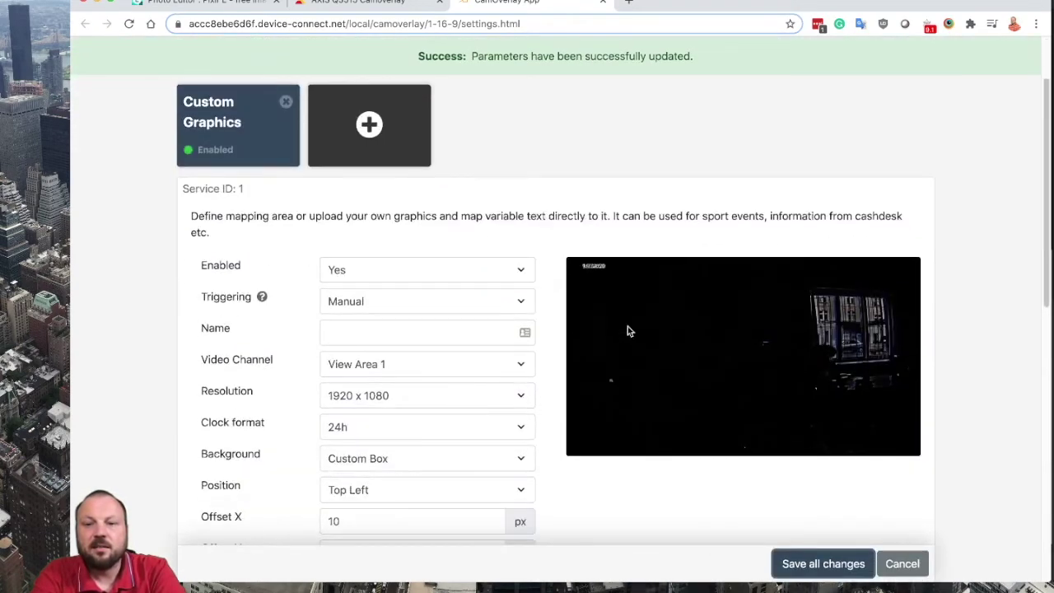
scroll(628, 331, down, 5)
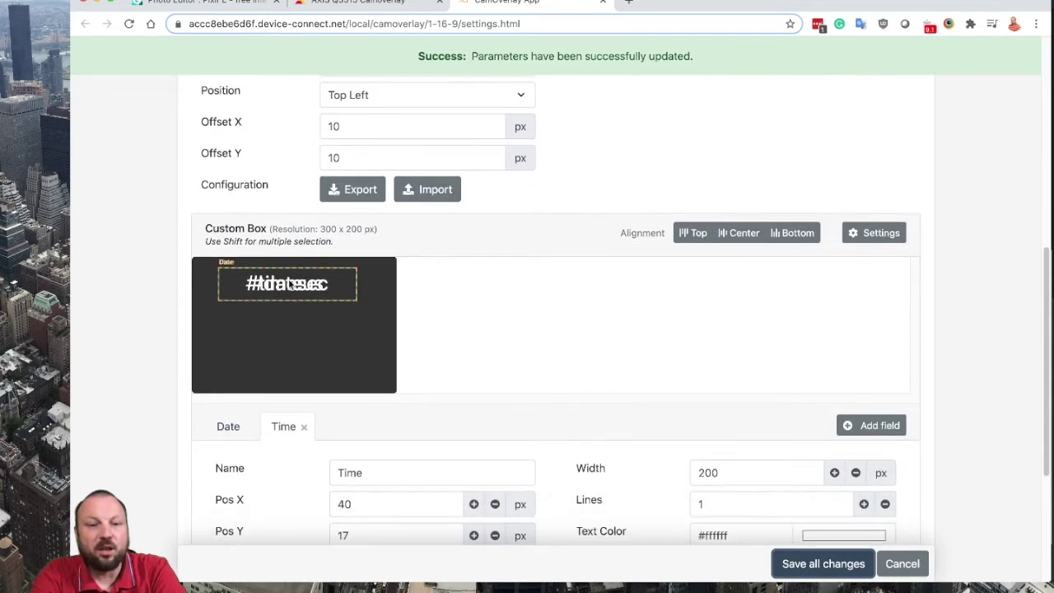
drag(290, 285, 192, 343)
drag(282, 346, 288, 345)
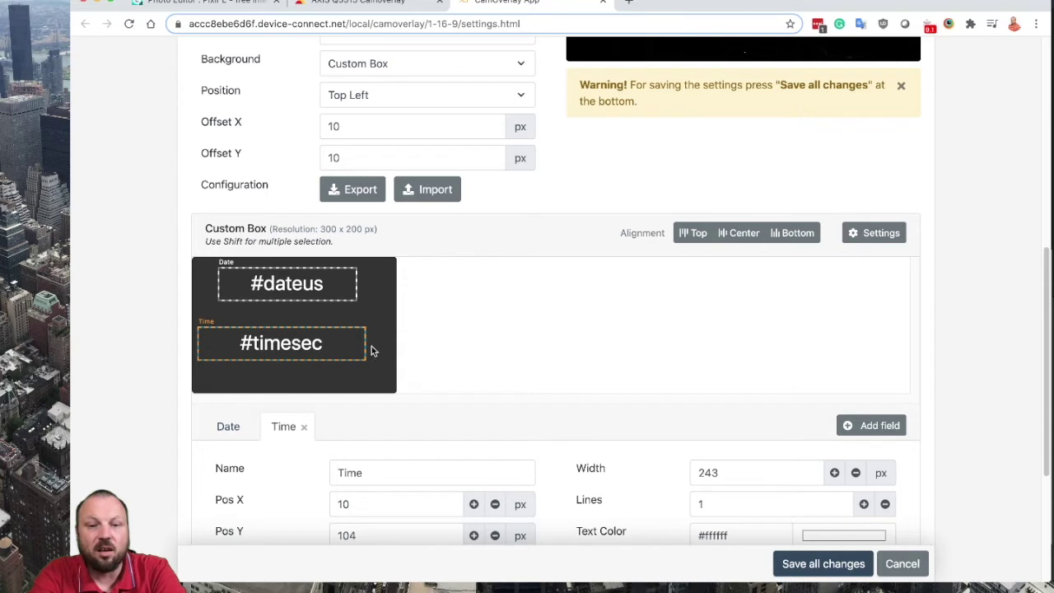
drag(383, 343, 385, 344)
drag(280, 349, 283, 332)
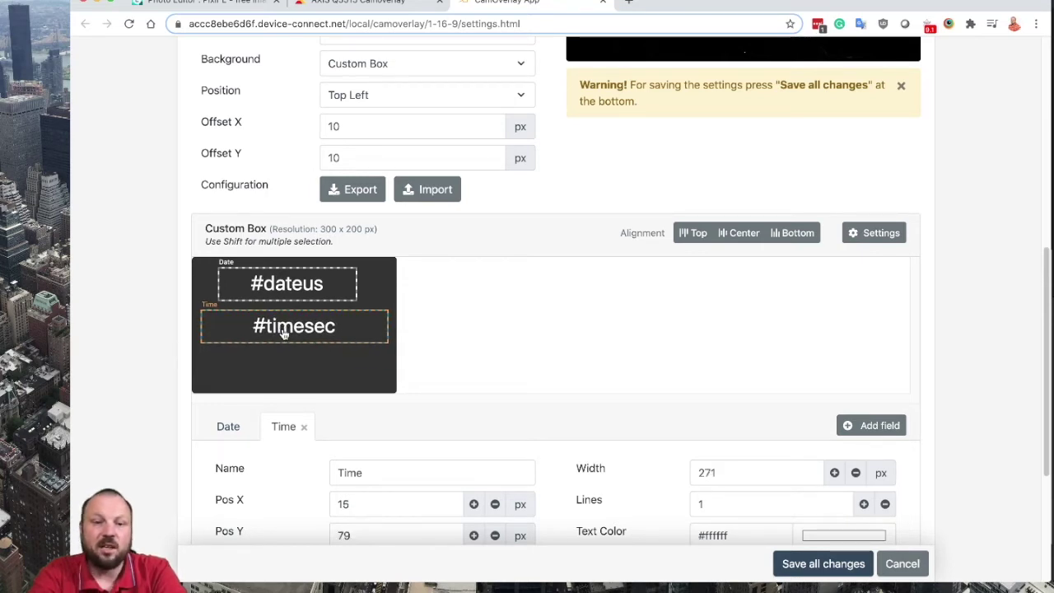
click(880, 236)
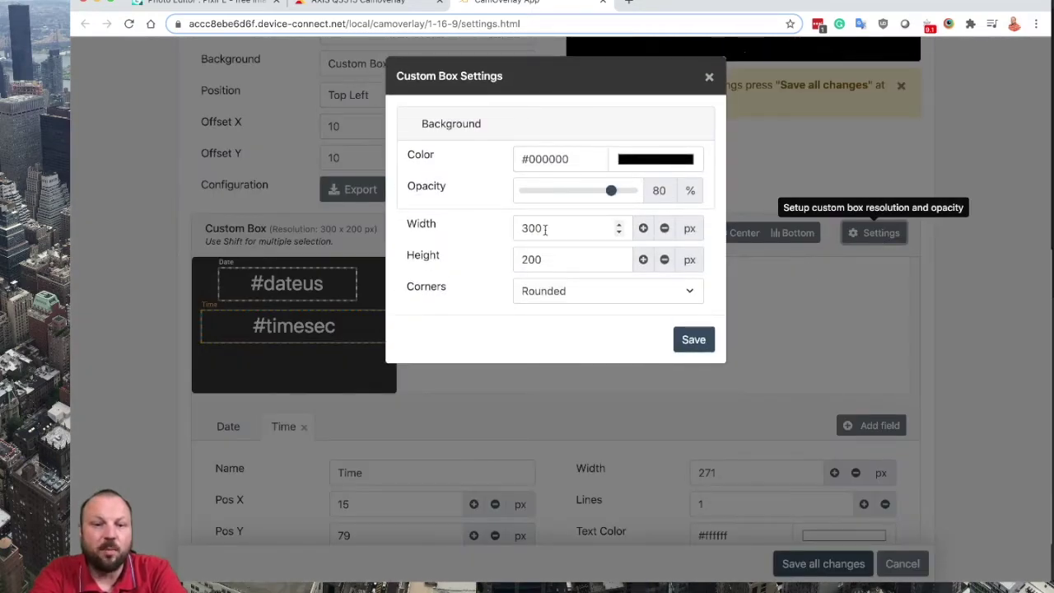
Edit the Custom Box height value and save the settings, leaving the box at 300 × 200 px.
drag(552, 264, 467, 261)
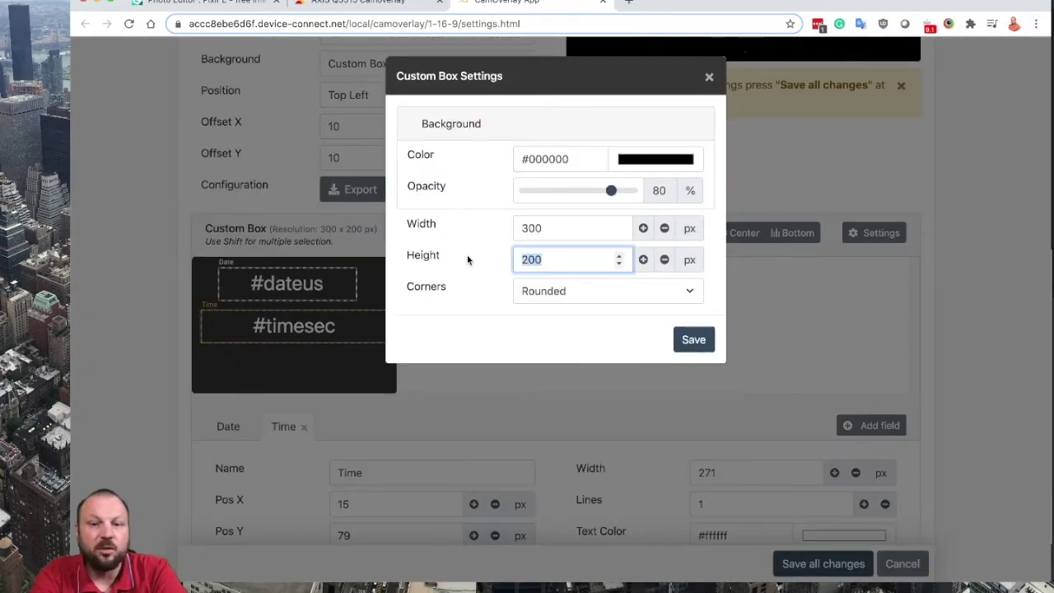
text(20)
click(692, 339)
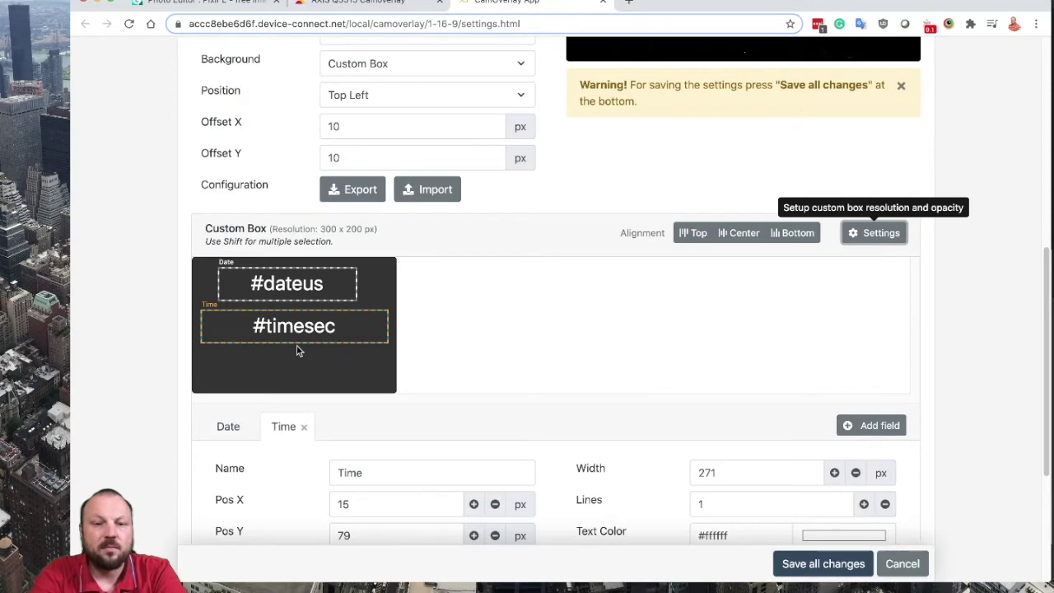
Save the current Time field layout to the camera.
scroll(284, 346, up, 4)
scroll(297, 350, down, 1)
scroll(298, 351, down, 5)
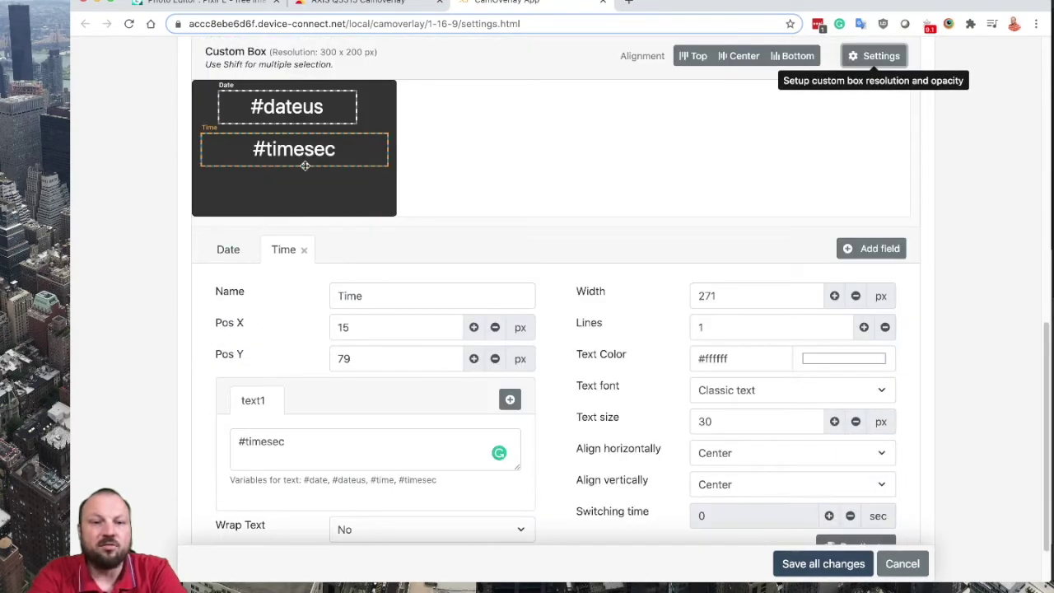
scroll(301, 198, up, 1)
scroll(301, 198, up, 1)
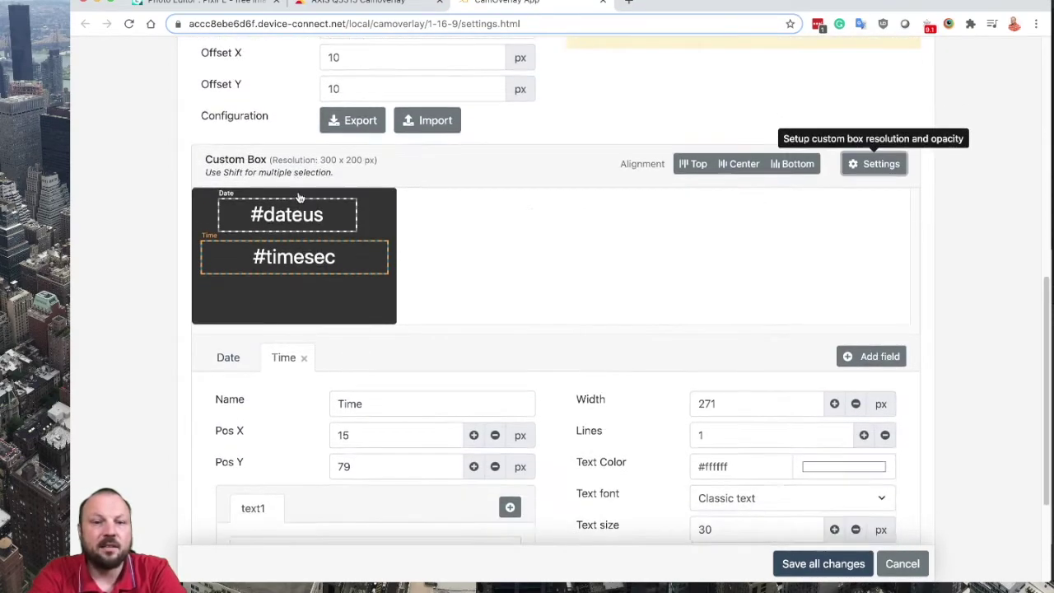
scroll(746, 404, down, 2)
click(796, 541)
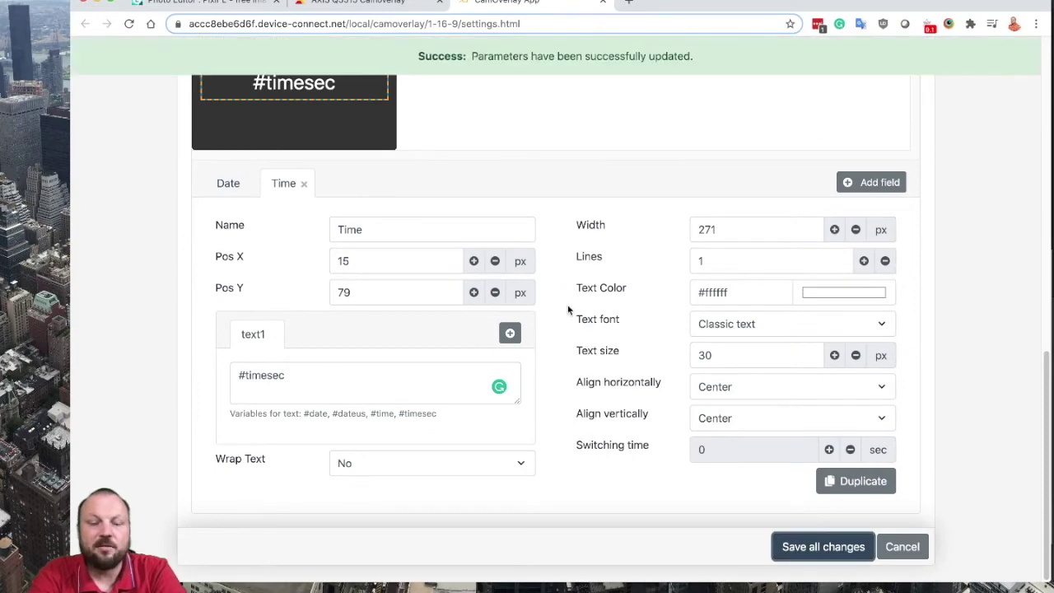
Set the Time field's text size to 50 px and save.
scroll(568, 305, up, 2)
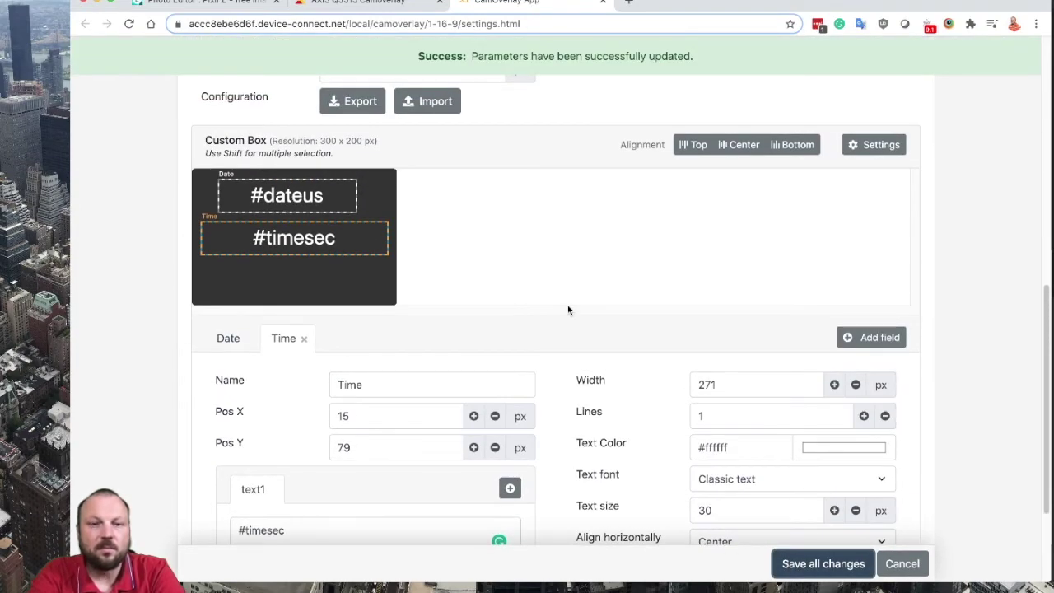
scroll(410, 290, down, 1)
scroll(409, 290, up, 1)
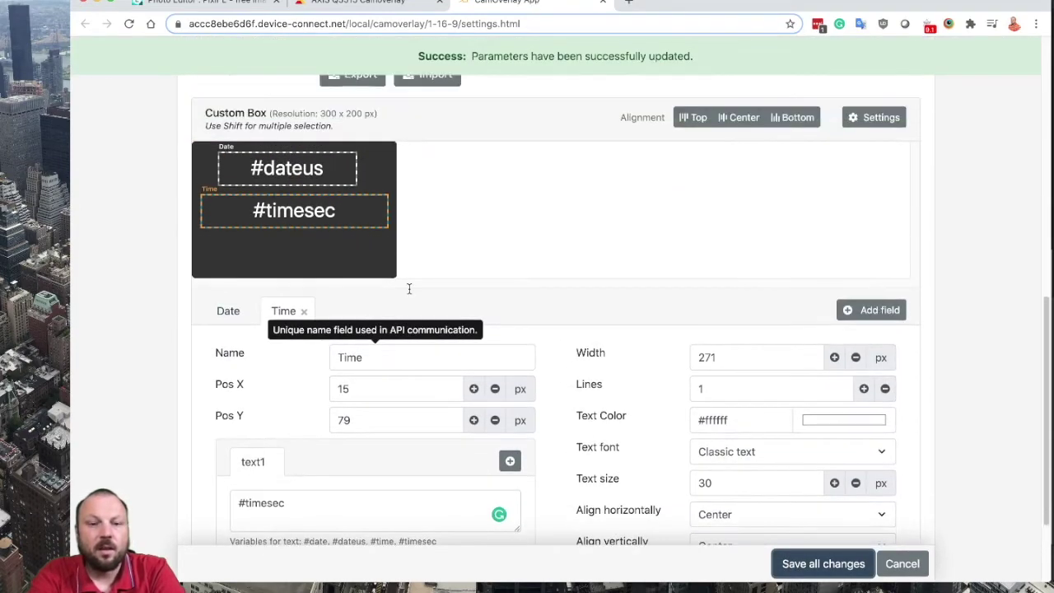
scroll(409, 287, down, 2)
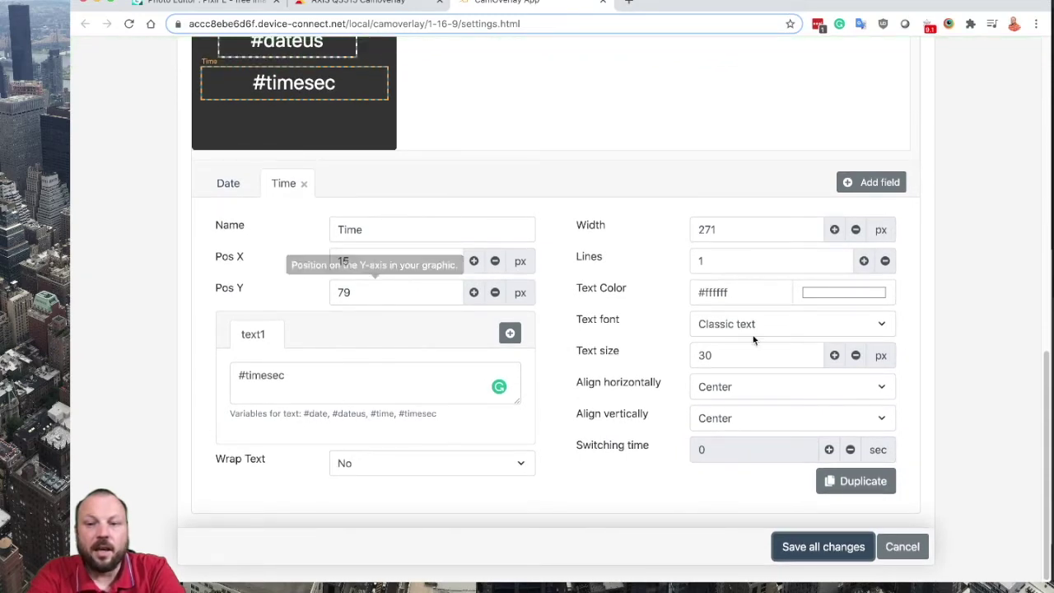
drag(744, 354, 645, 352)
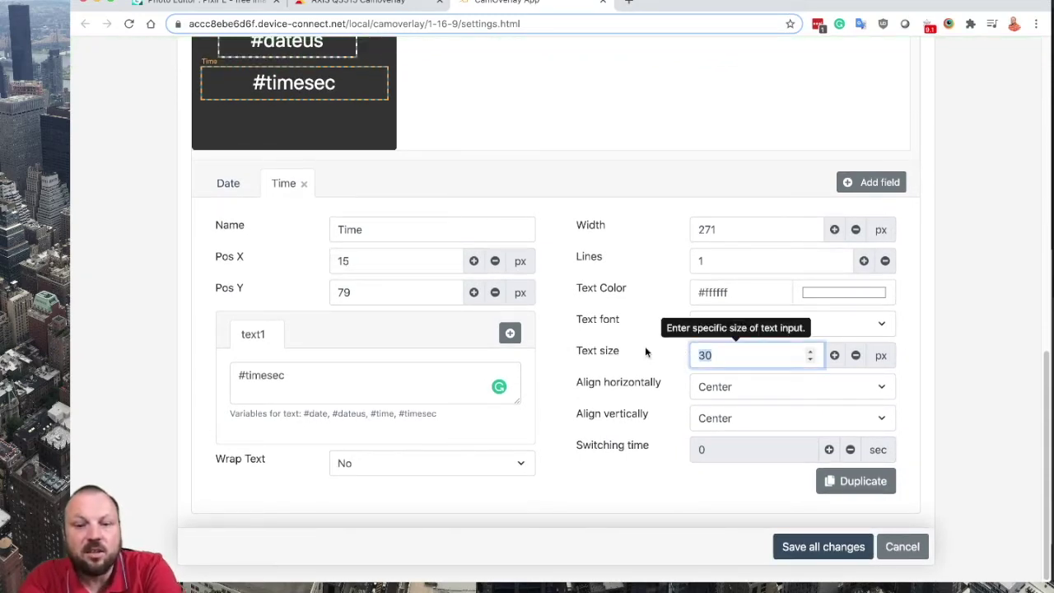
text(50)
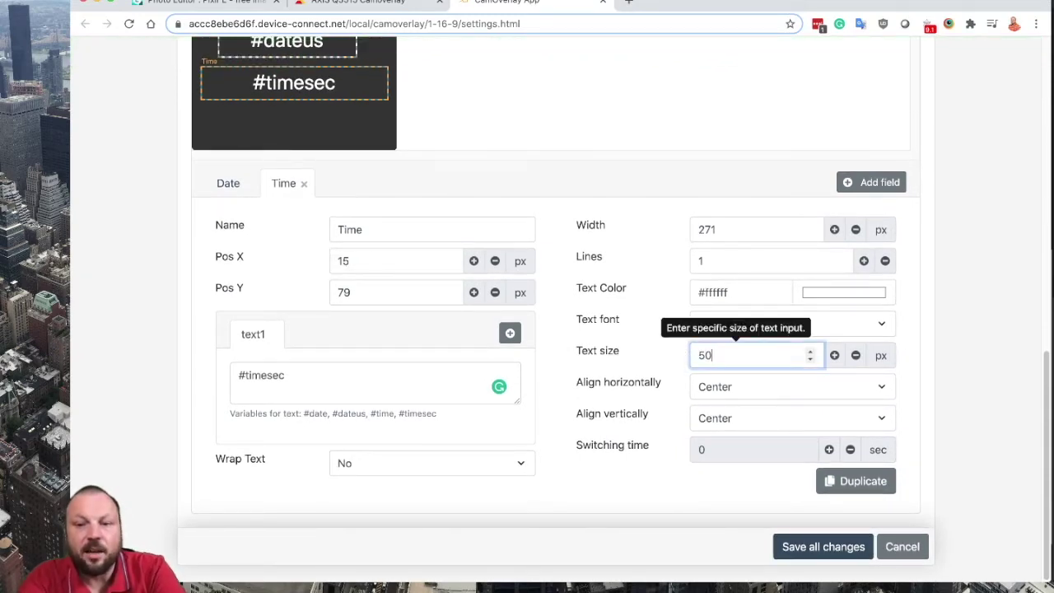
click(799, 547)
scroll(541, 370, up, 6)
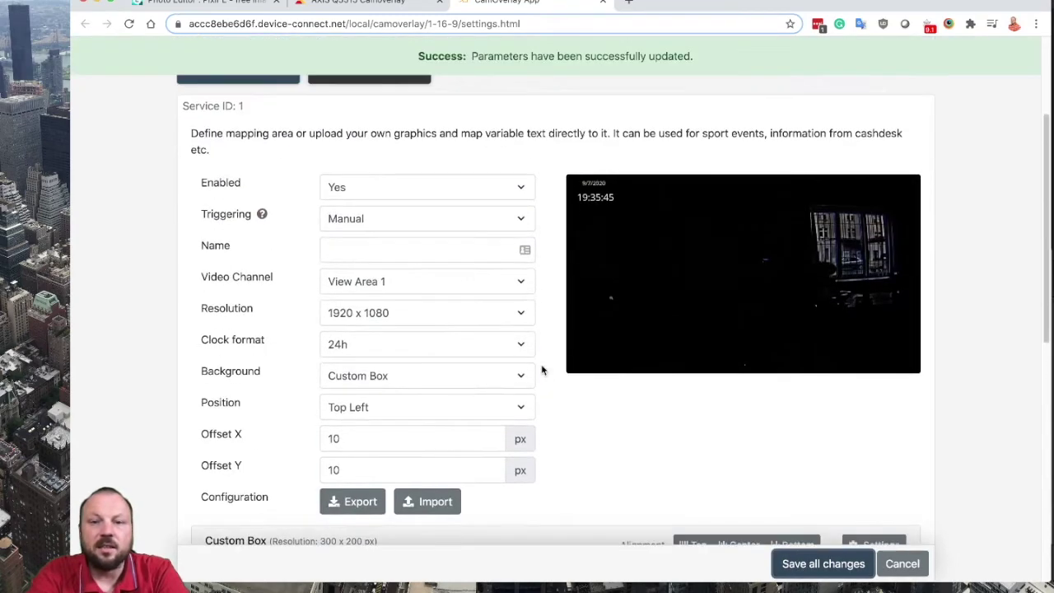
scroll(584, 191, up, 5)
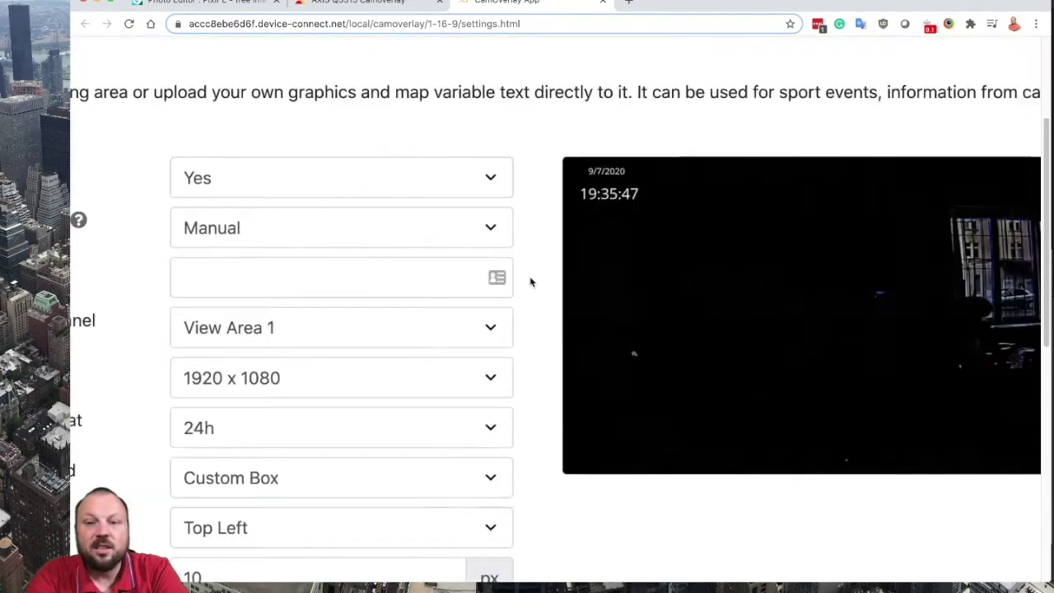
scroll(652, 201, right, 3)
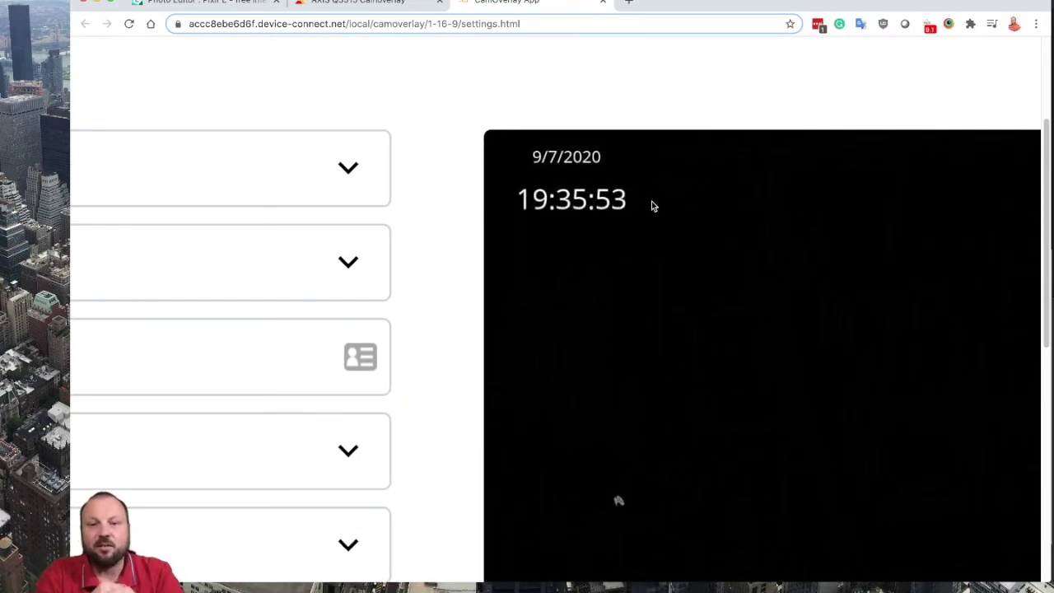
key(super+0)
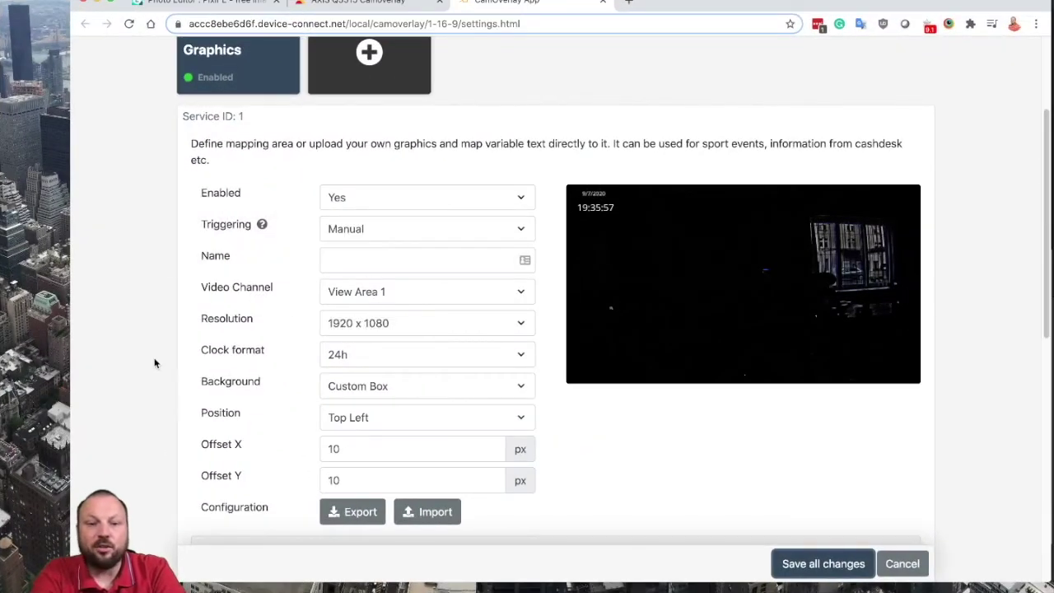
Change the overlay background from Custom Box to Image and open the Image Manager.
click(364, 389)
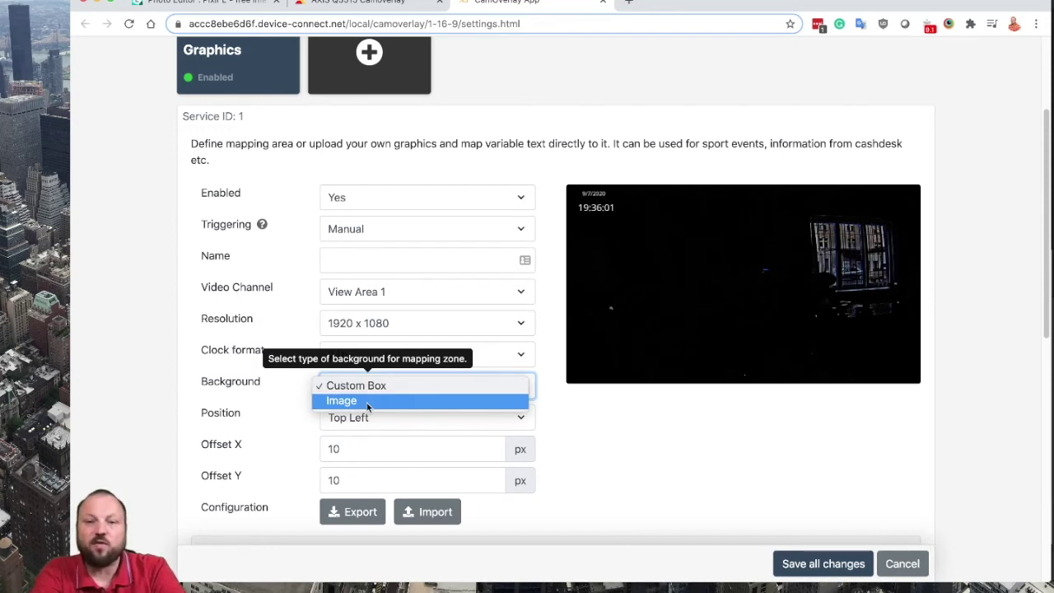
click(190, 392)
click(341, 385)
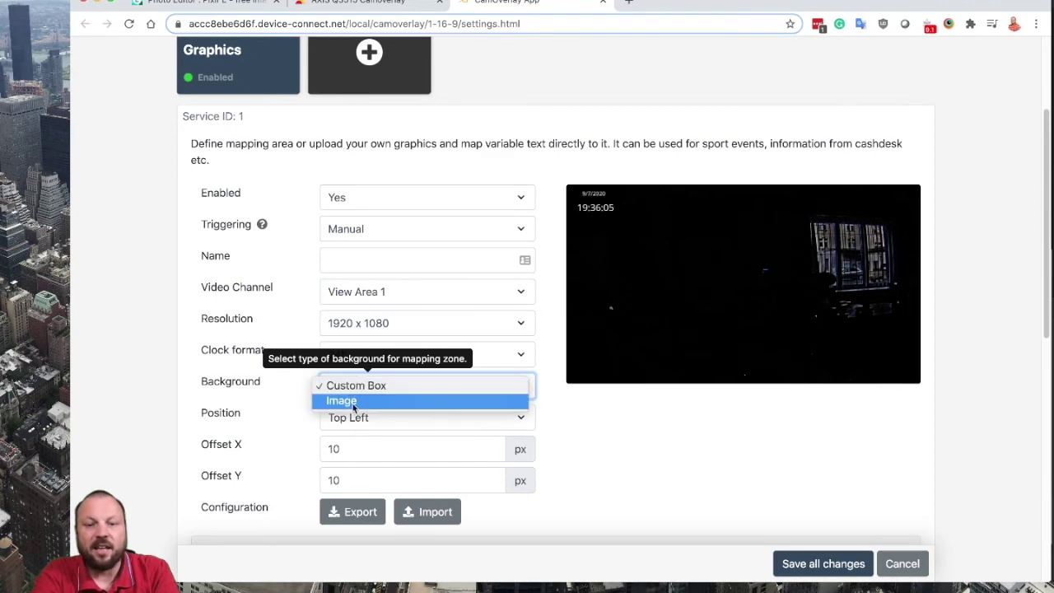
click(357, 401)
scroll(305, 394, up, 5)
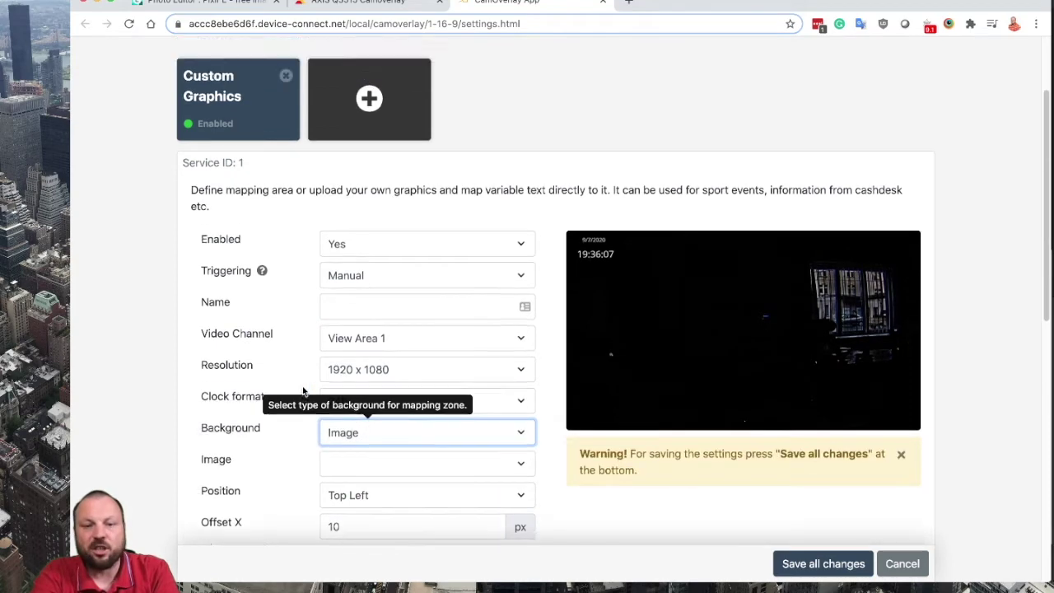
click(429, 98)
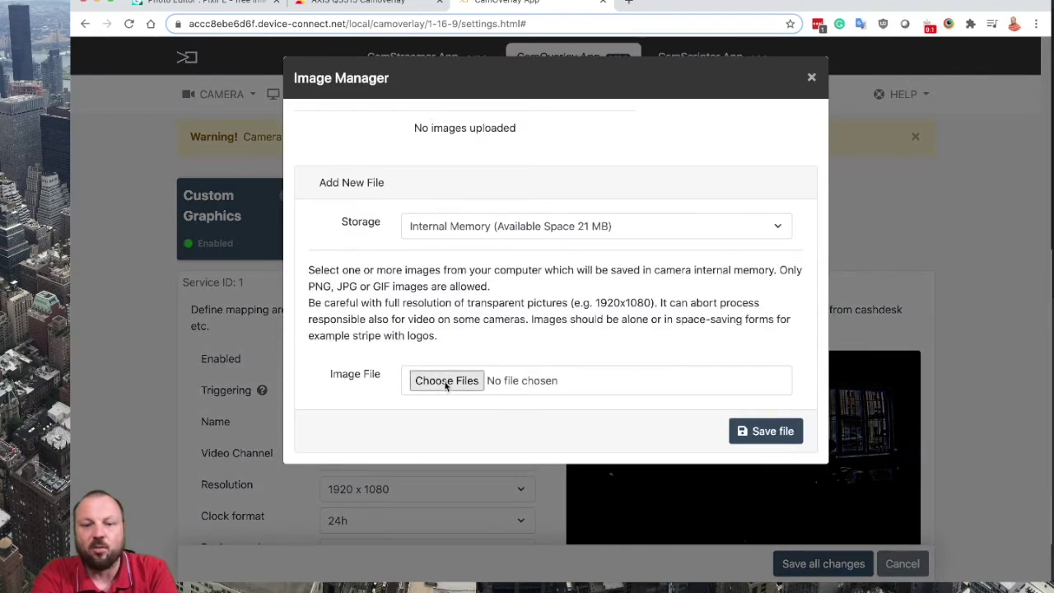
Pick and preview date_time_background.png from Downloads, save it to camera memory, and close Image Manager.
click(445, 382)
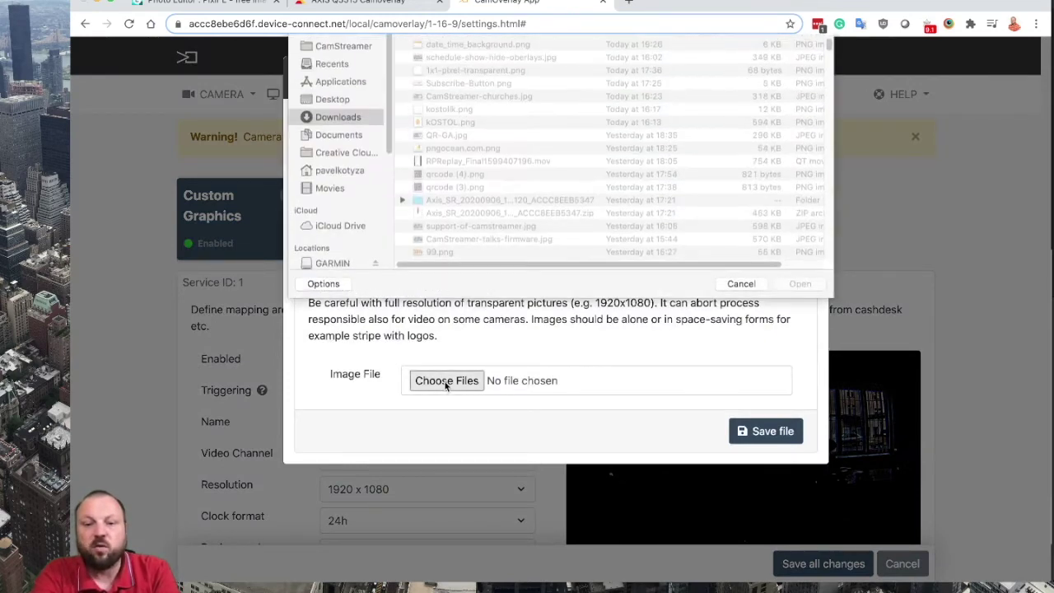
click(470, 86)
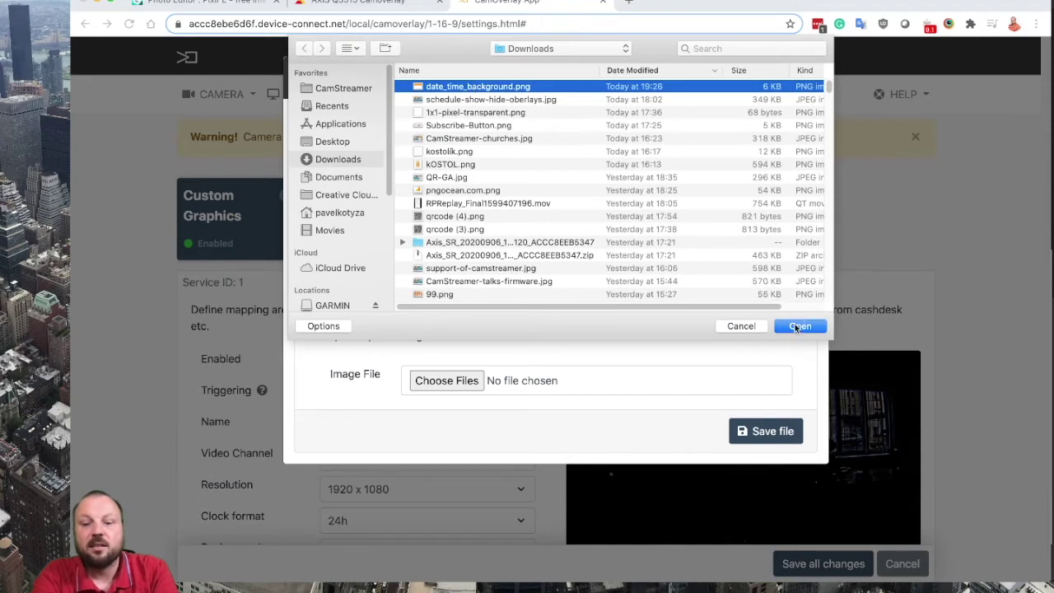
key(space)
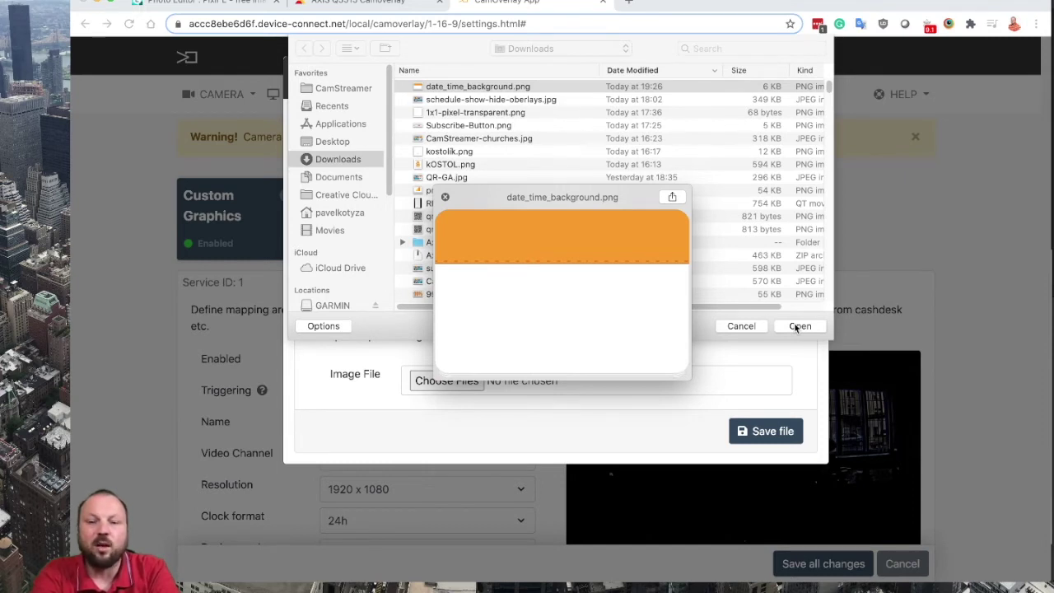
key(space)
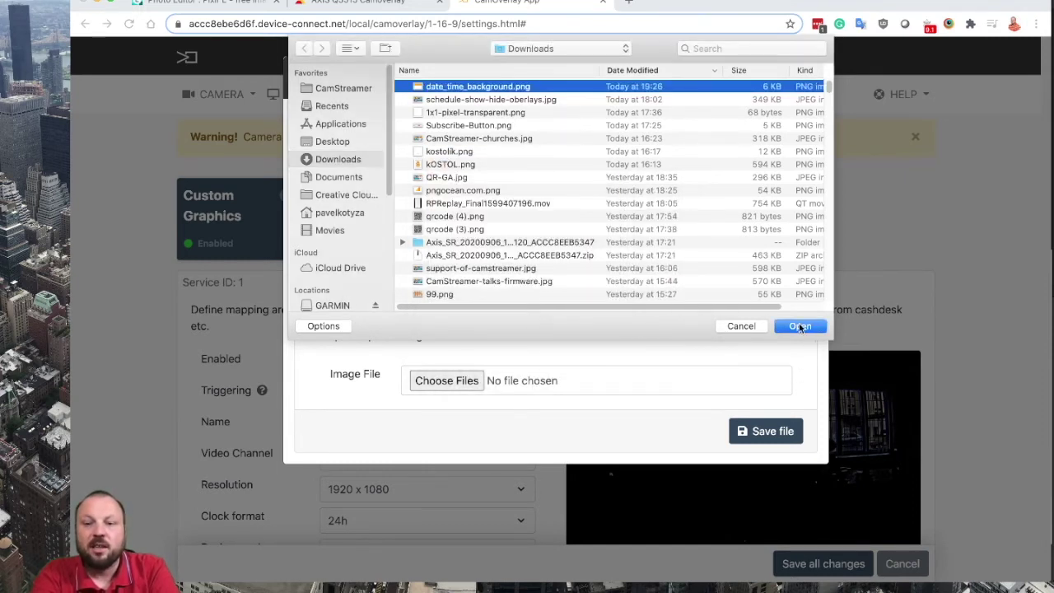
click(800, 327)
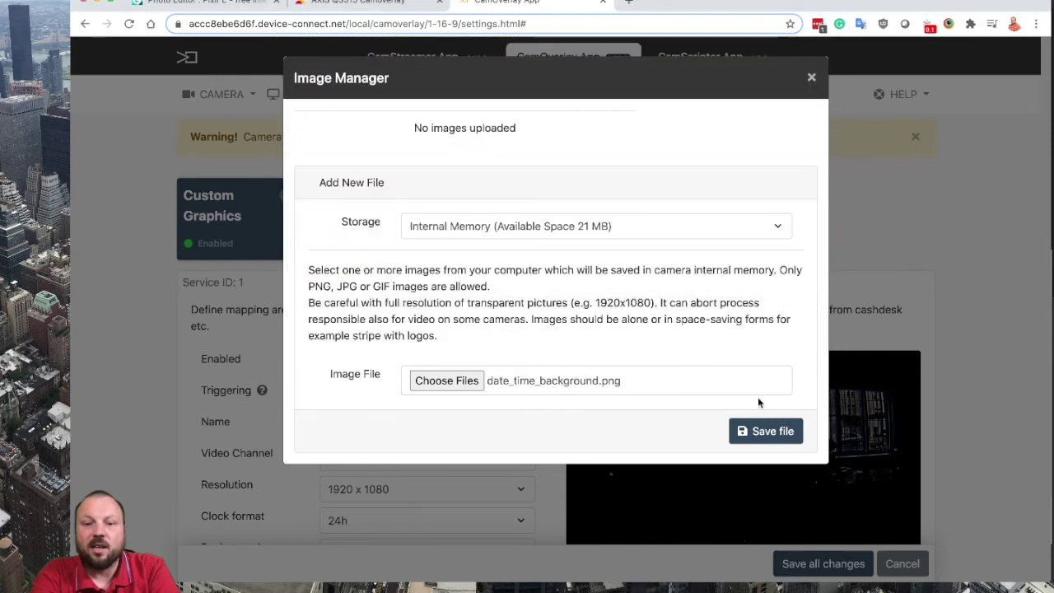
click(755, 434)
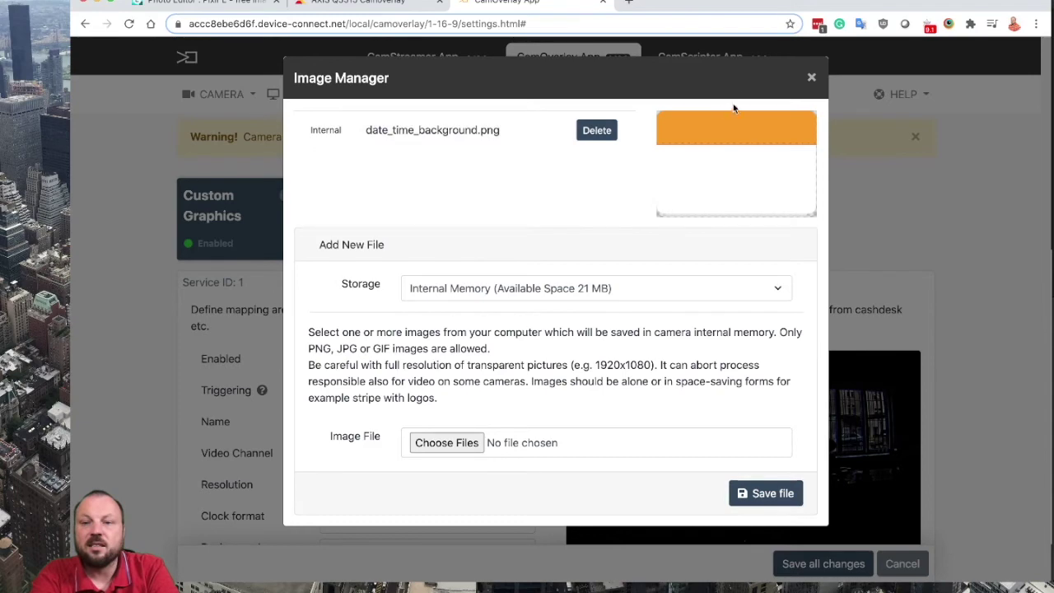
click(810, 78)
Select date_time_background.png as background, save, then move the Time box down and widen it.
scroll(407, 253, down, 5)
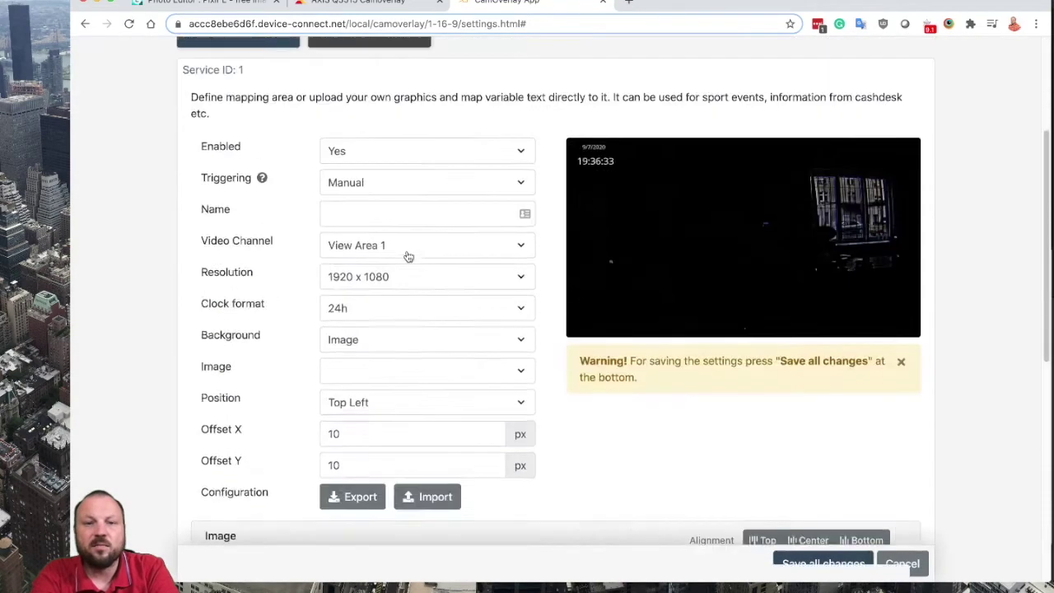
scroll(407, 254, up, 4)
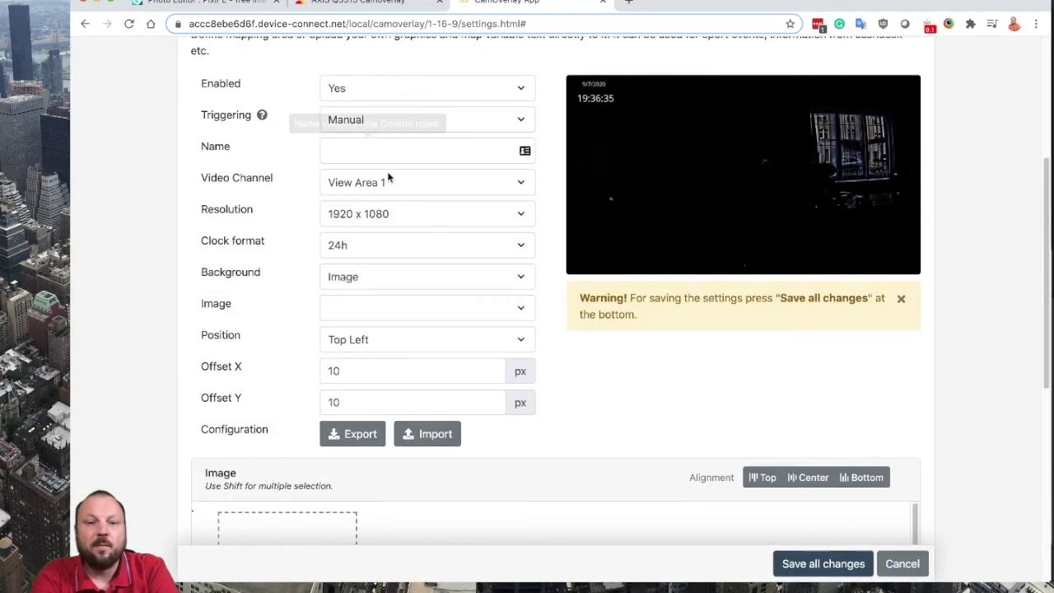
click(370, 311)
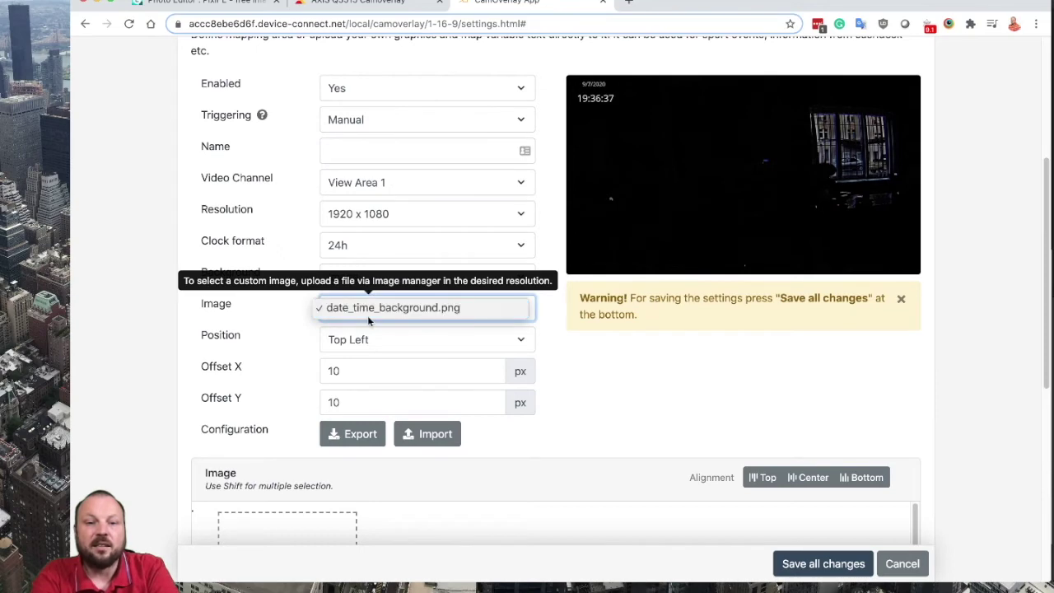
click(362, 308)
scroll(236, 383, down, 4)
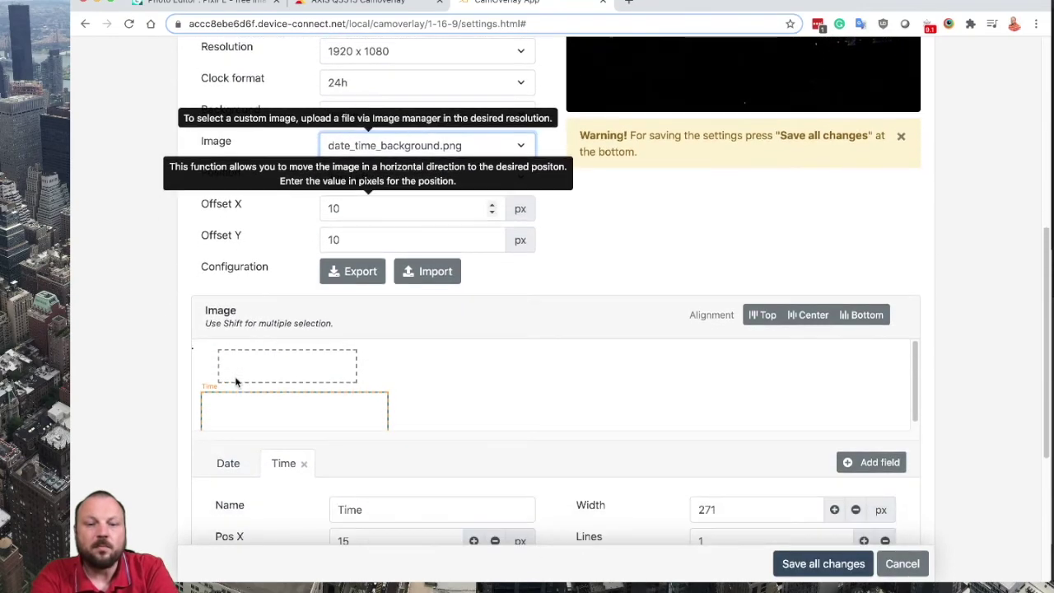
scroll(237, 384, down, 1)
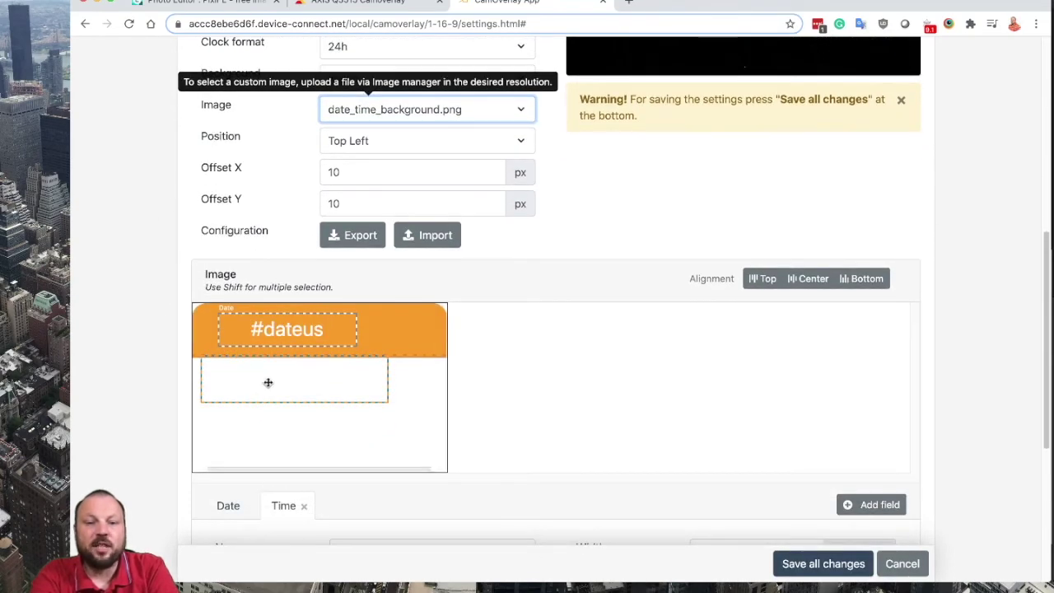
click(824, 563)
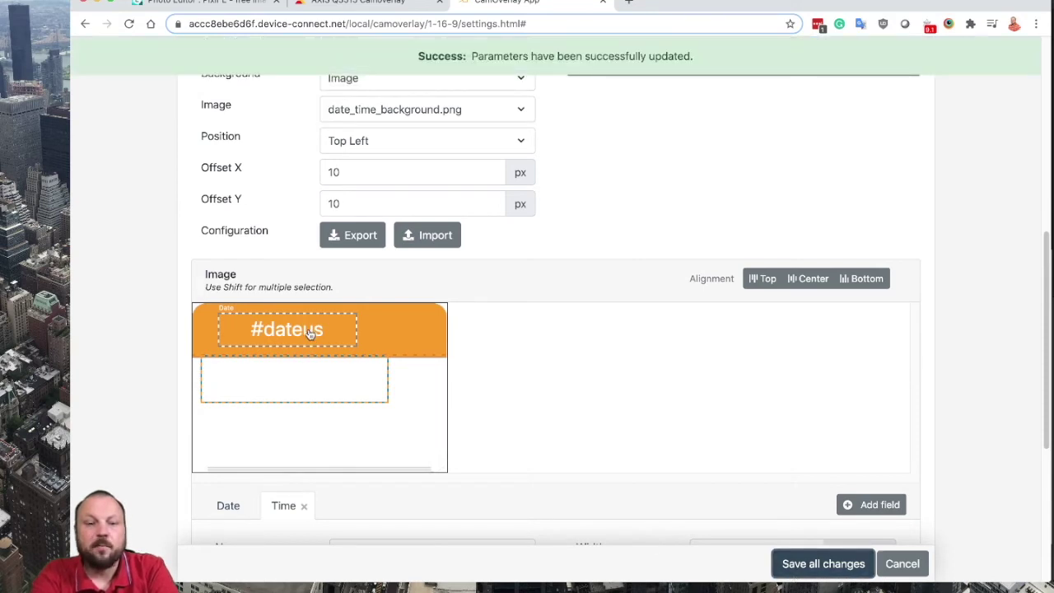
drag(290, 381, 292, 412)
drag(387, 409, 440, 403)
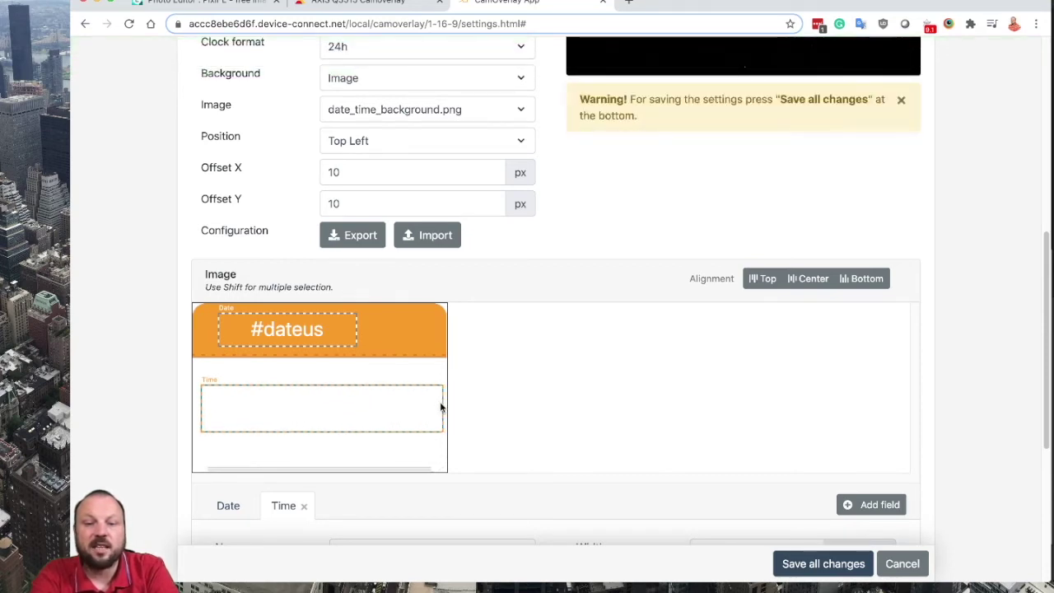
Set the Time text size to 70 and its colour to black, then save.
scroll(610, 525, down, 5)
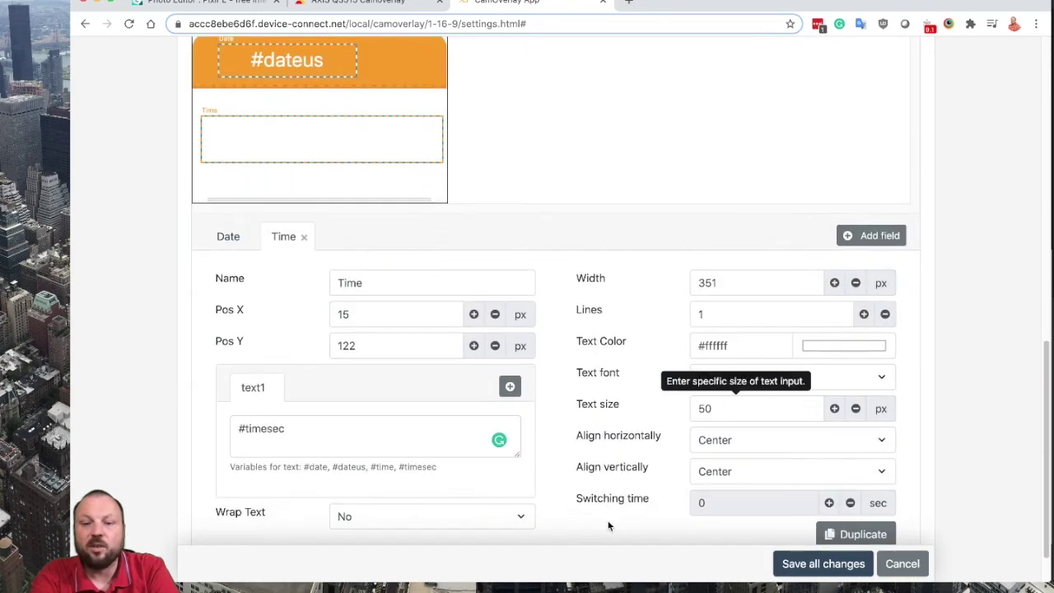
drag(720, 410, 671, 406)
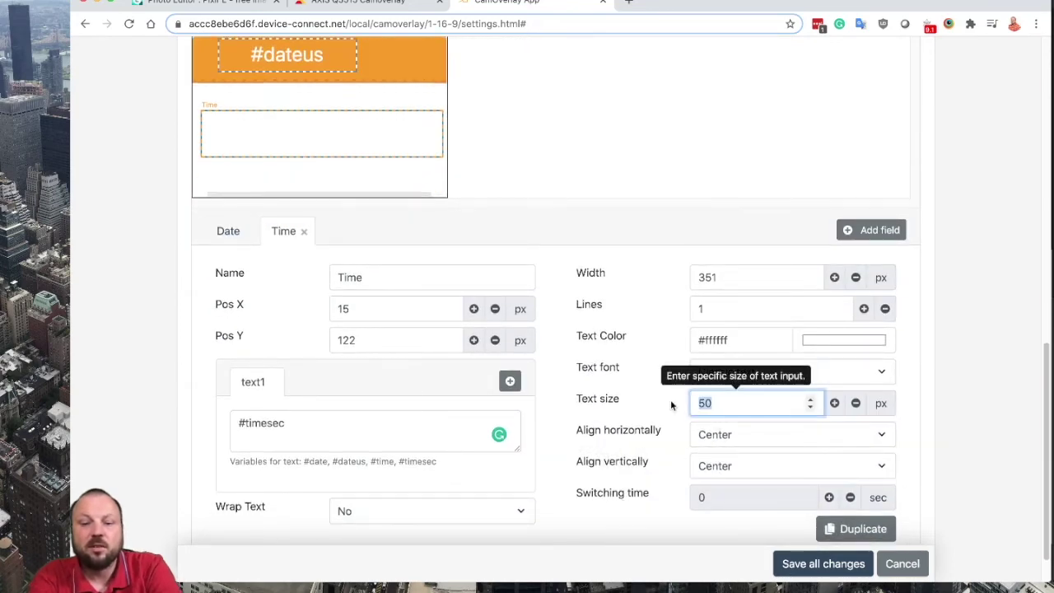
text(70)
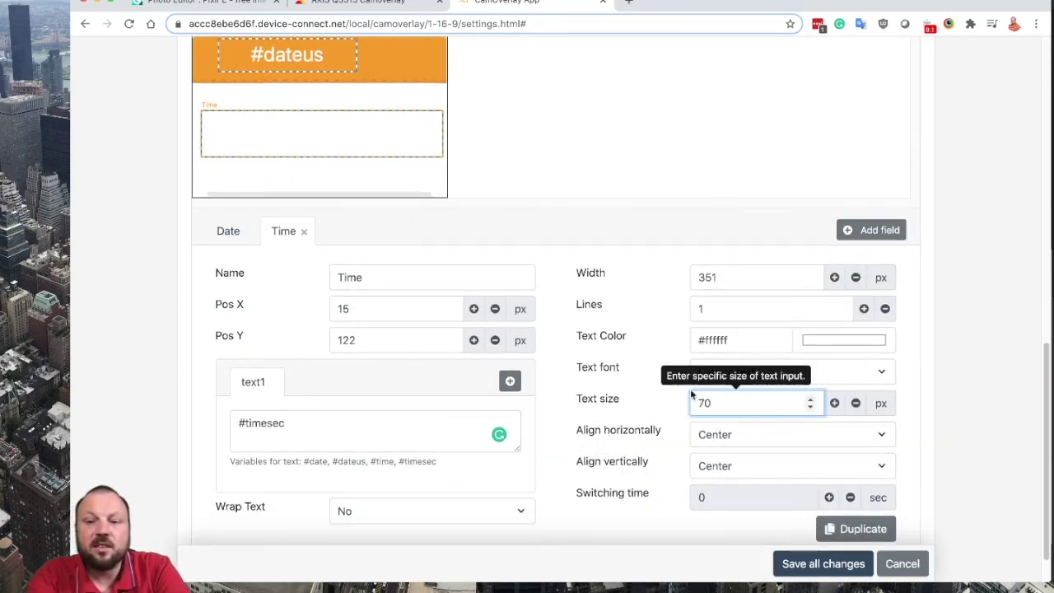
click(824, 341)
drag(833, 392, 734, 481)
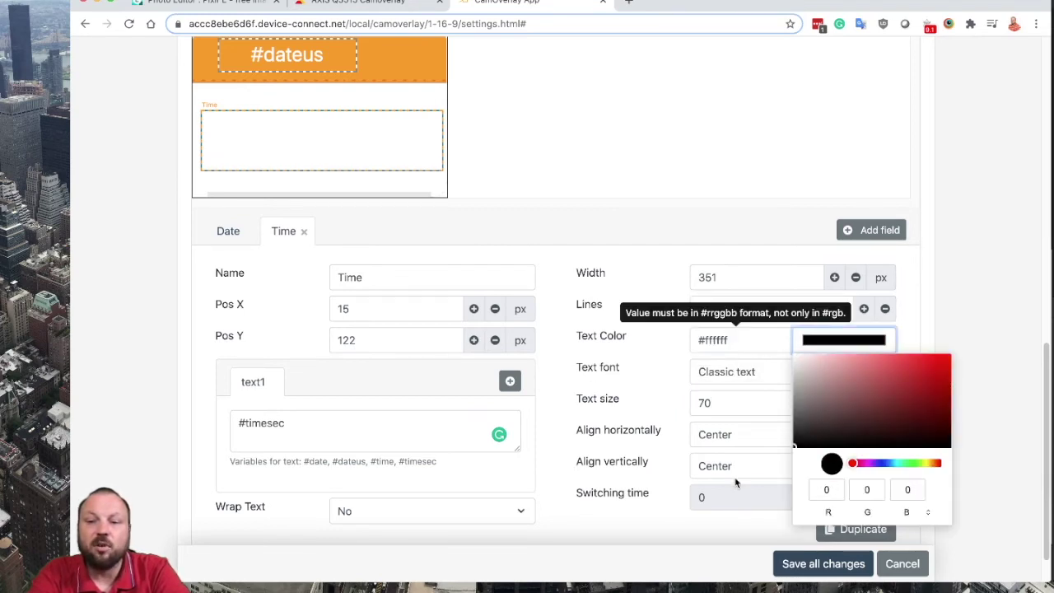
click(865, 564)
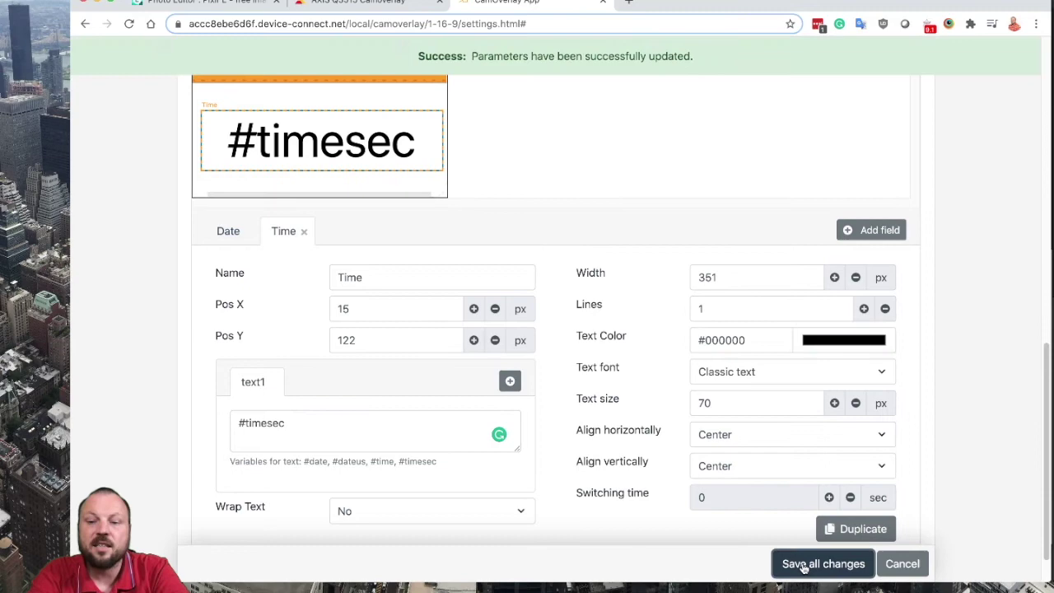
Nudge the #timesec box slightly up and left in the layout.
scroll(631, 357, up, 15)
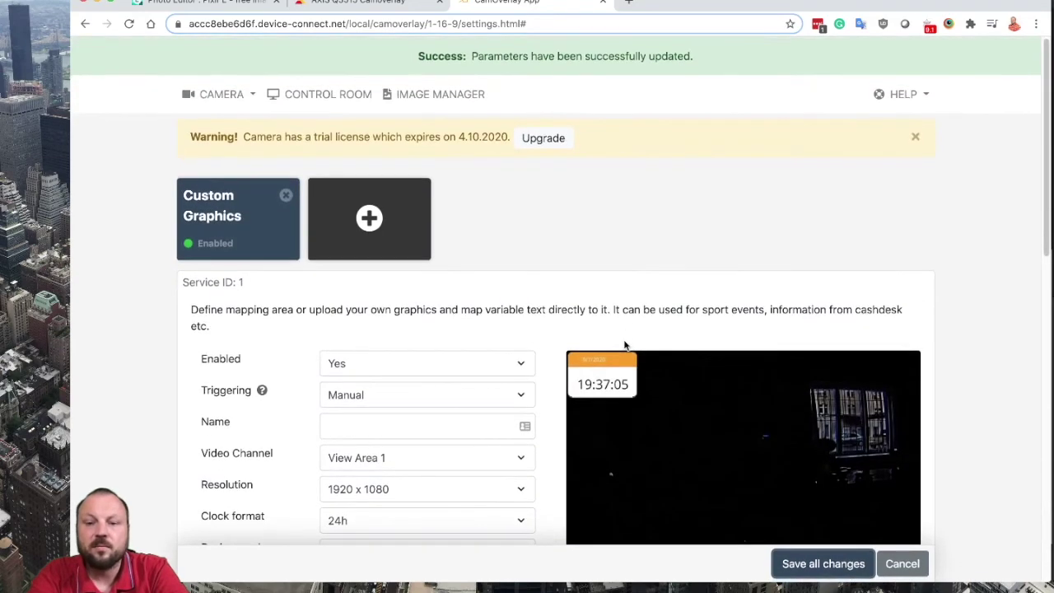
scroll(622, 350, down, 5)
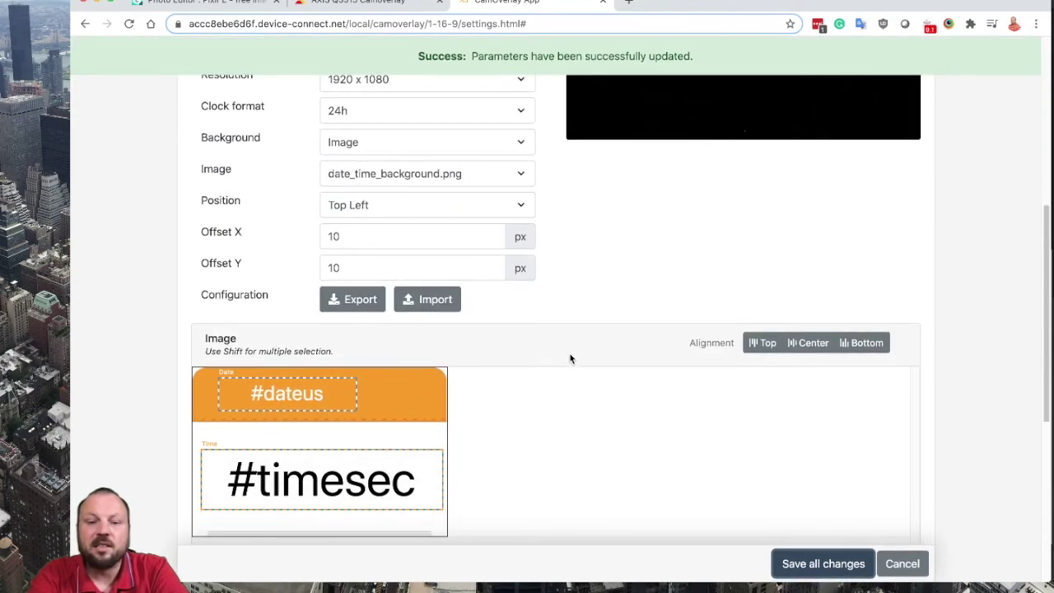
drag(343, 479, 337, 471)
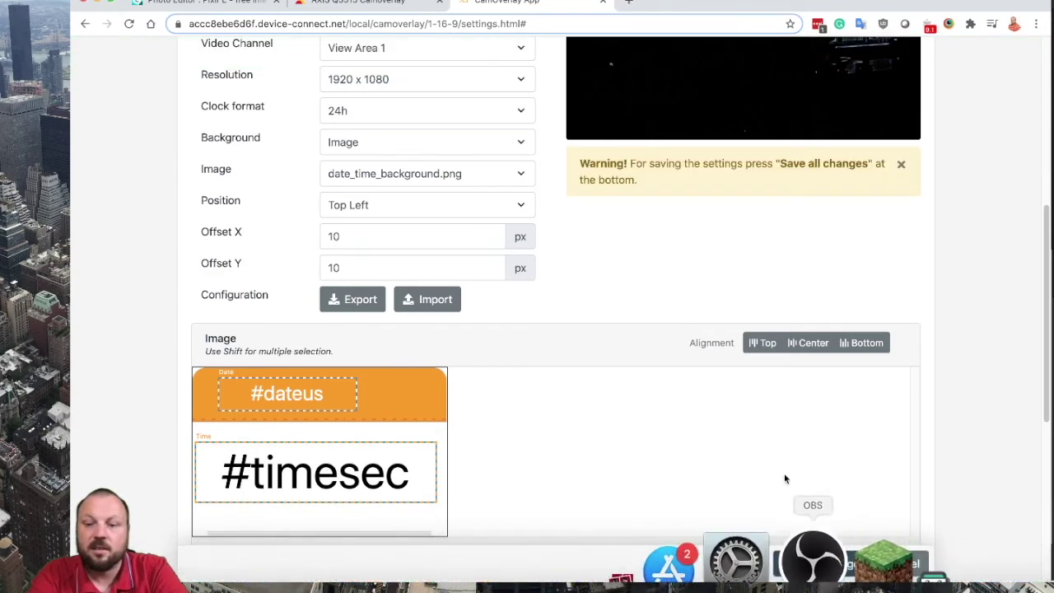
Save the time box position, then widen the #dateus box and shift it left.
click(787, 564)
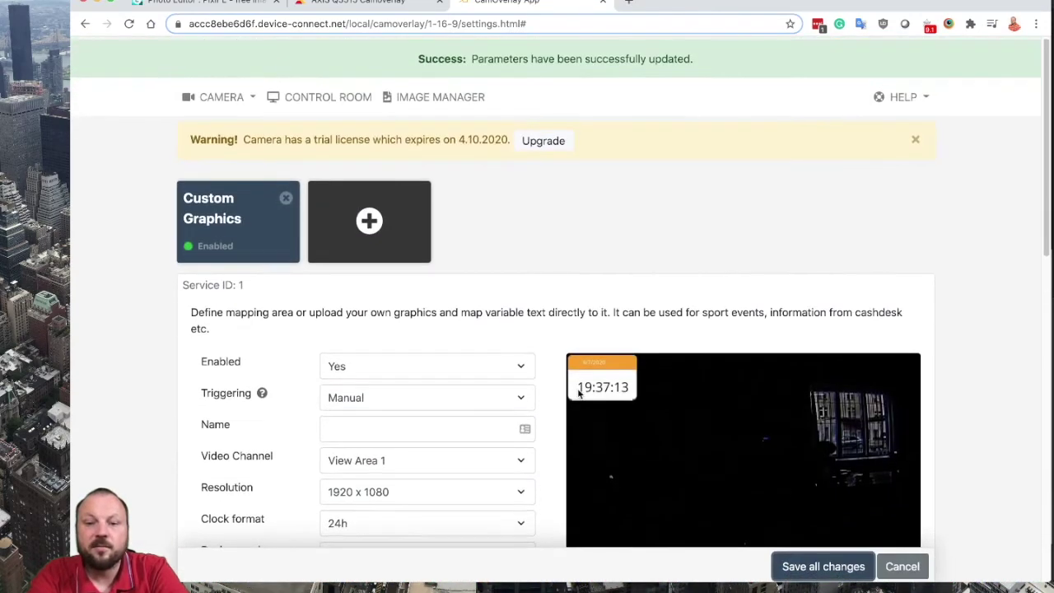
scroll(446, 400, down, 5)
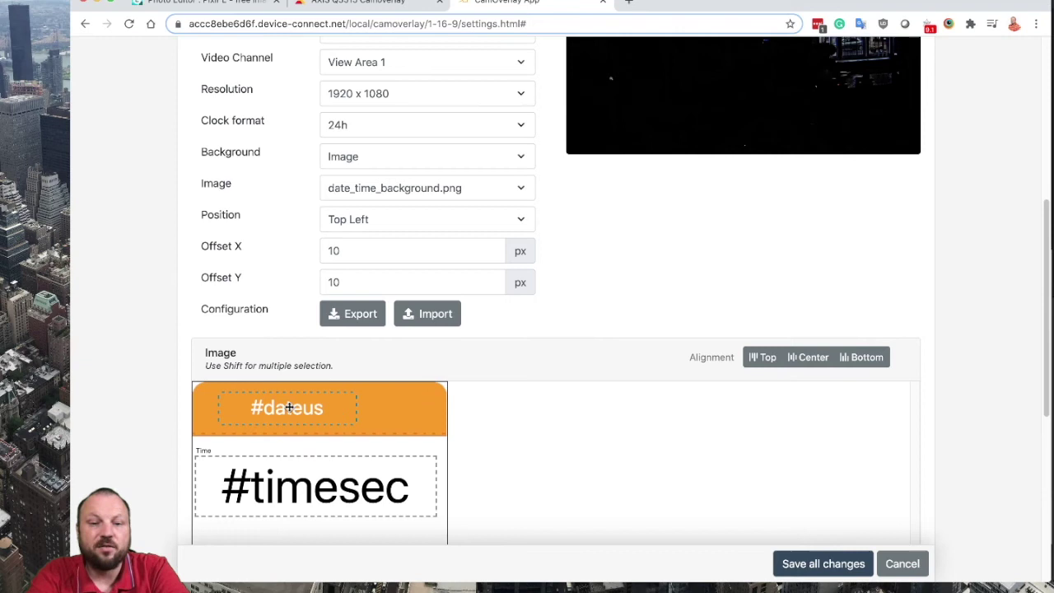
drag(355, 410, 431, 408)
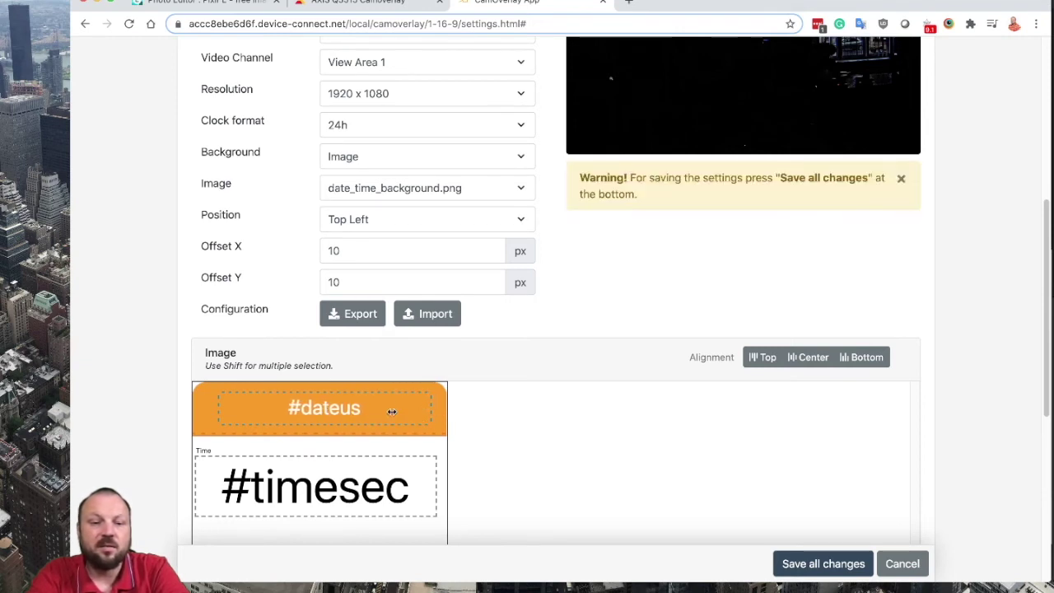
drag(348, 412, 345, 411)
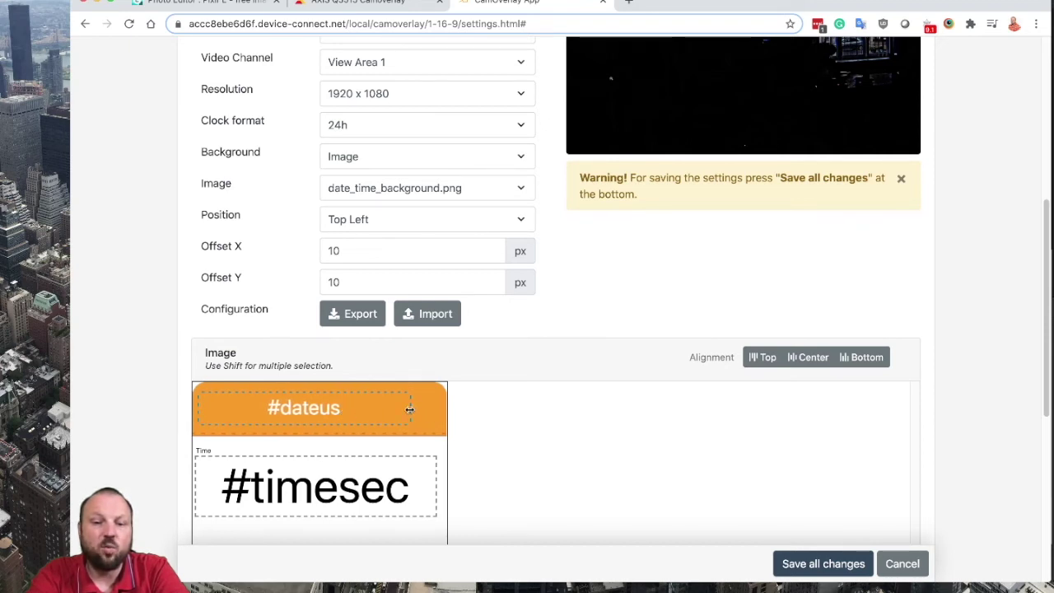
drag(408, 408, 434, 409)
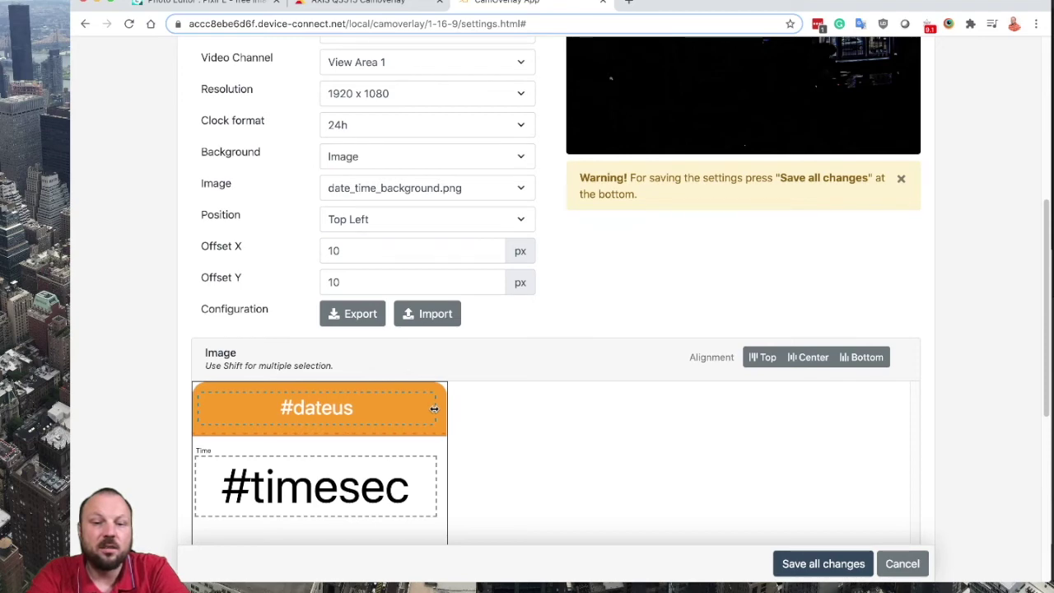
Set the Date text size to 40 and save all changes.
scroll(536, 425, down, 5)
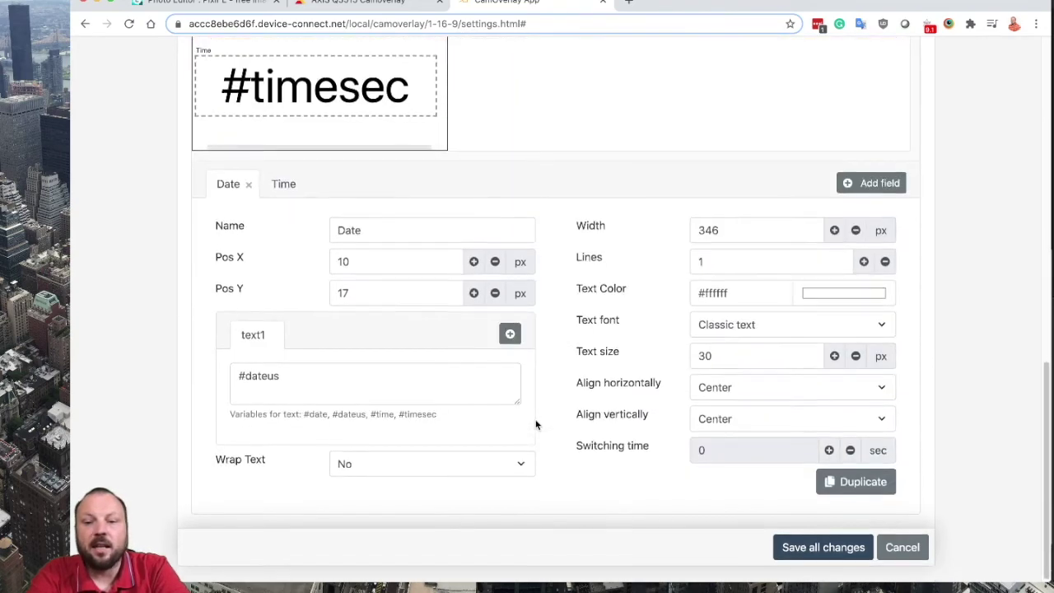
double_click(713, 355)
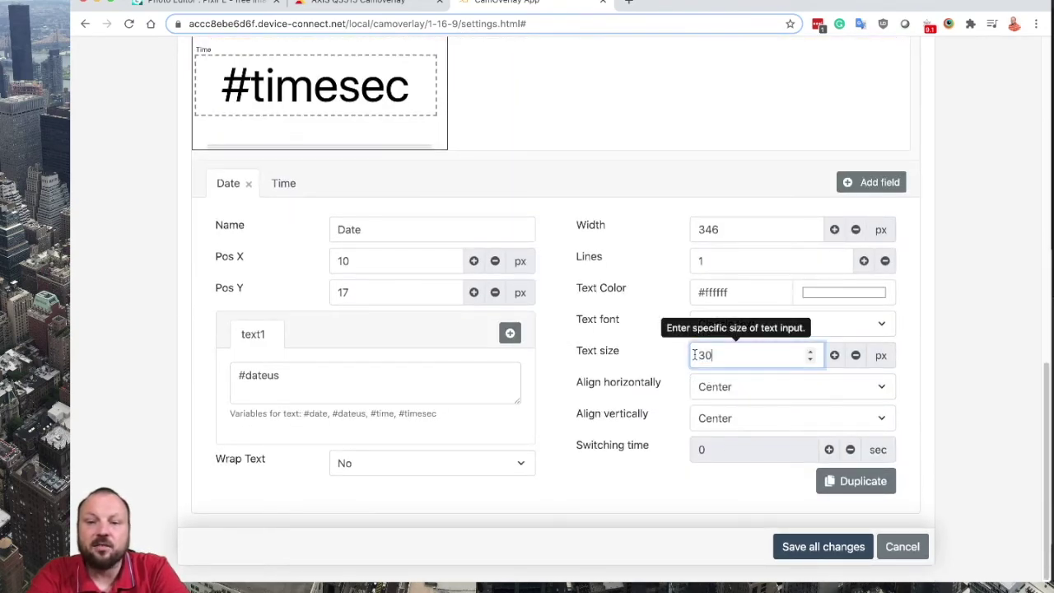
text(40)
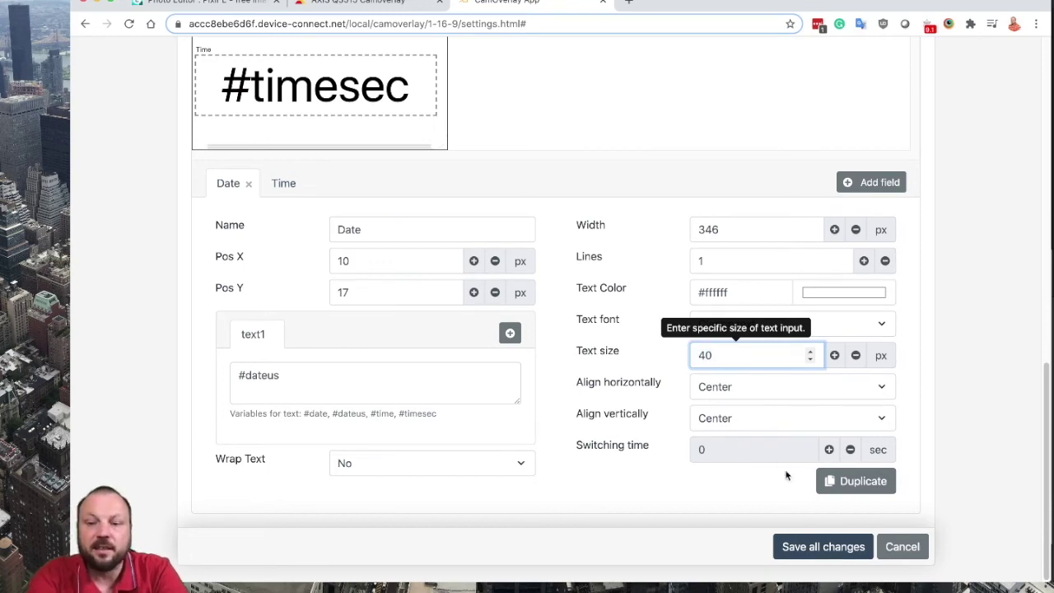
click(811, 547)
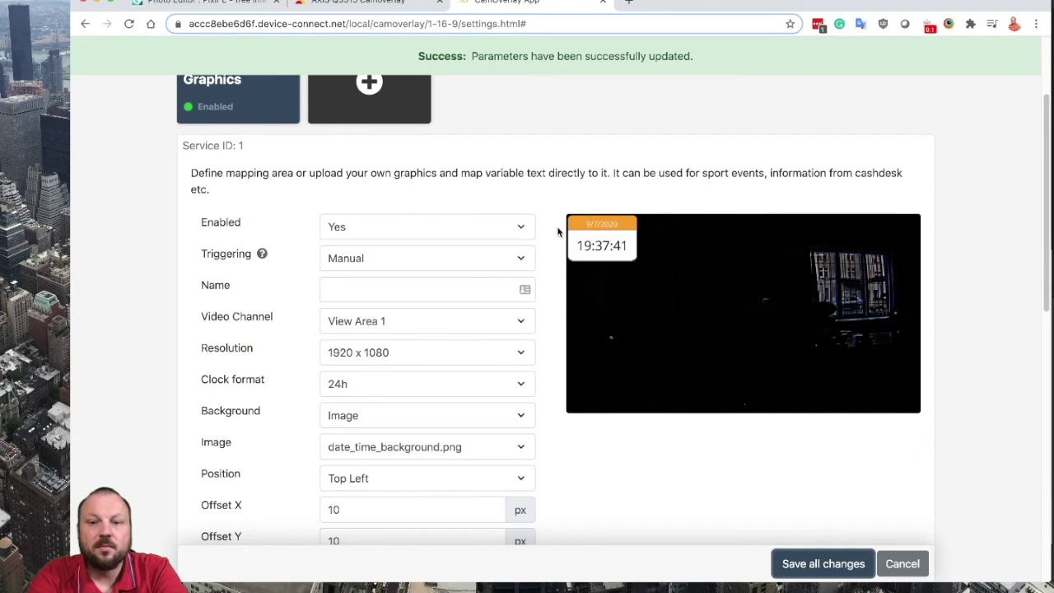
scroll(626, 255, up, 5)
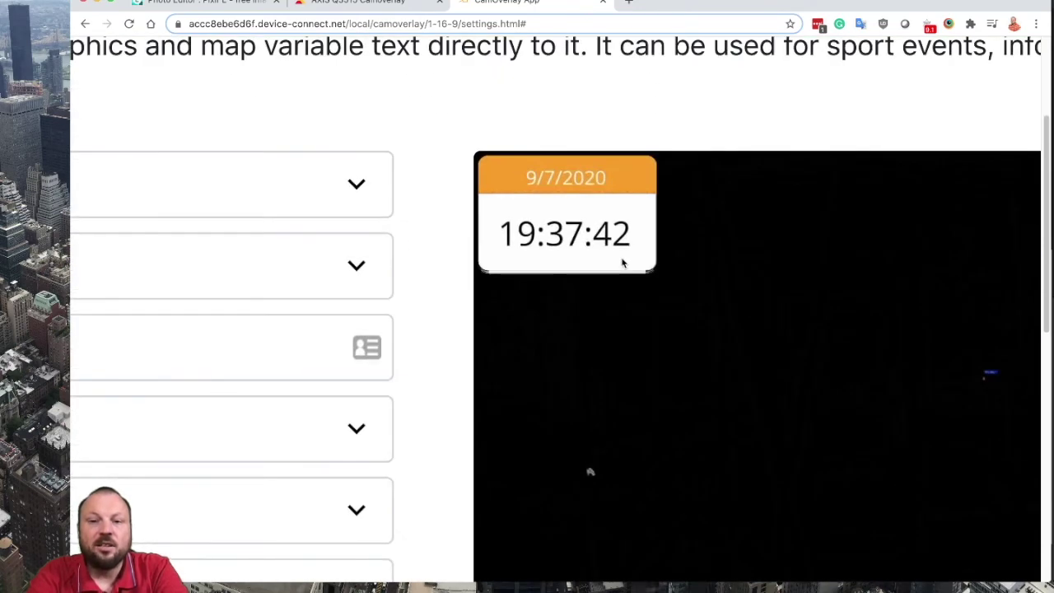
scroll(623, 262, up, 2)
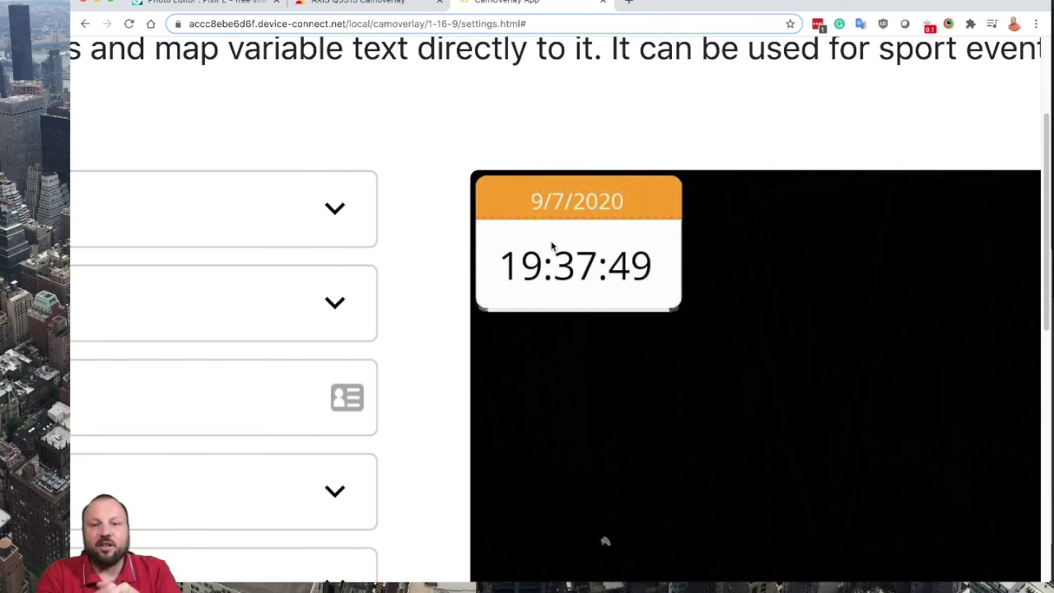
key(super+minus)
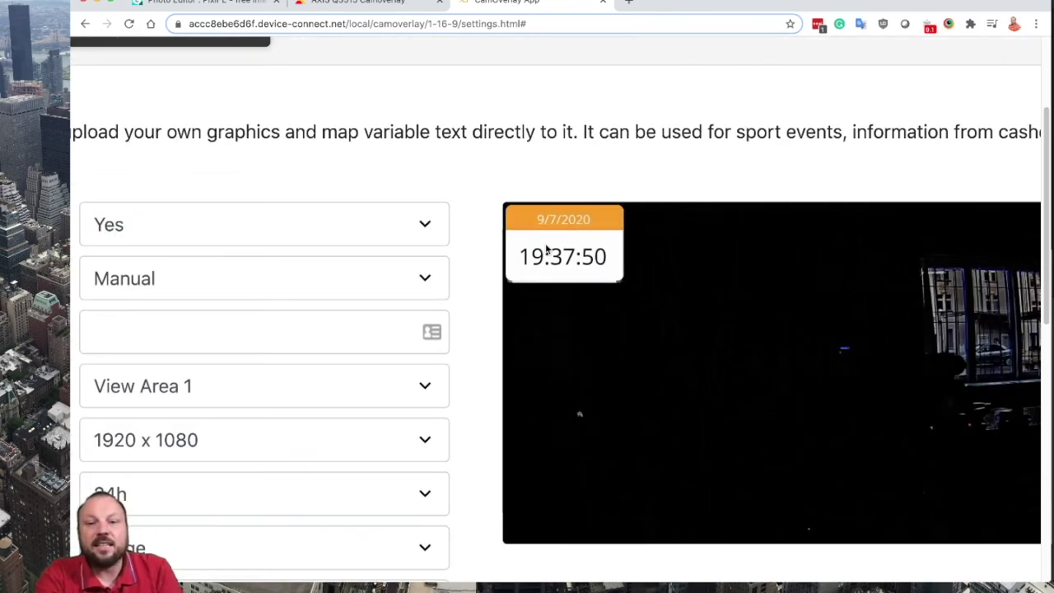
key(super+minus)
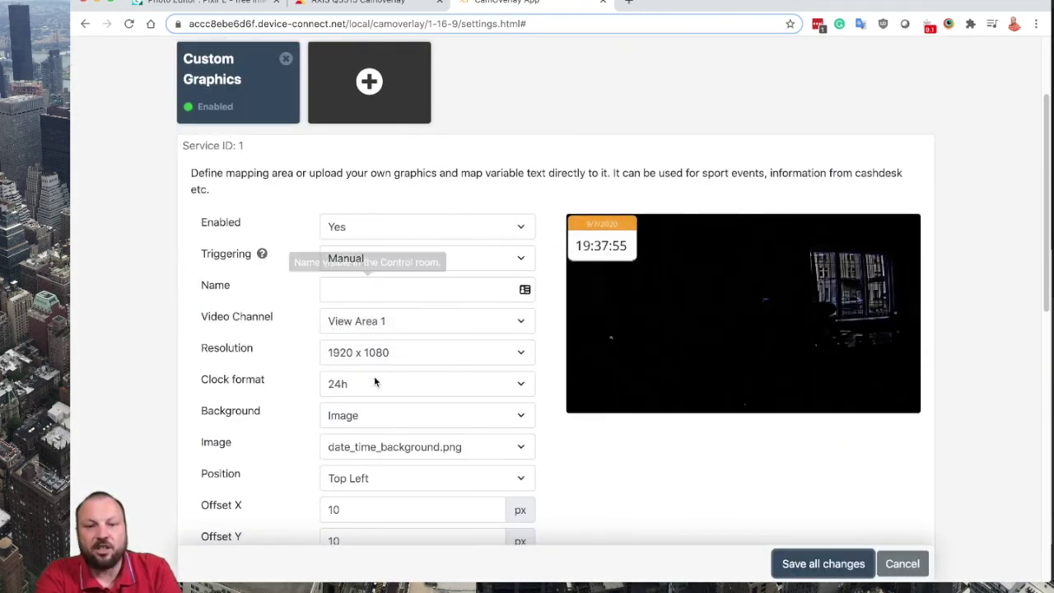
Set Triggering to Schedule and close the Set day and time dialog without adding times.
click(368, 258)
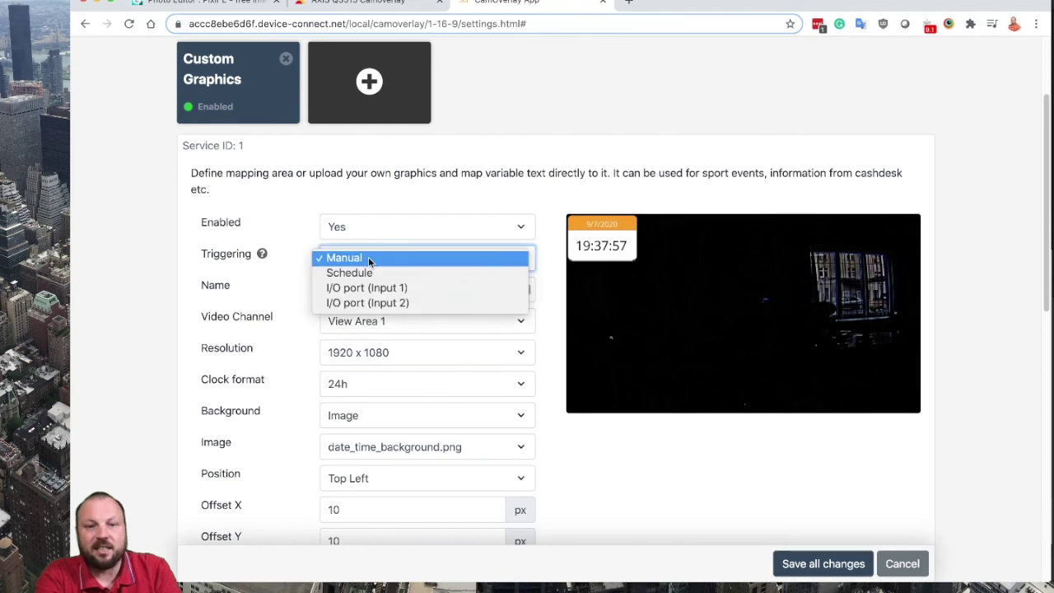
click(363, 273)
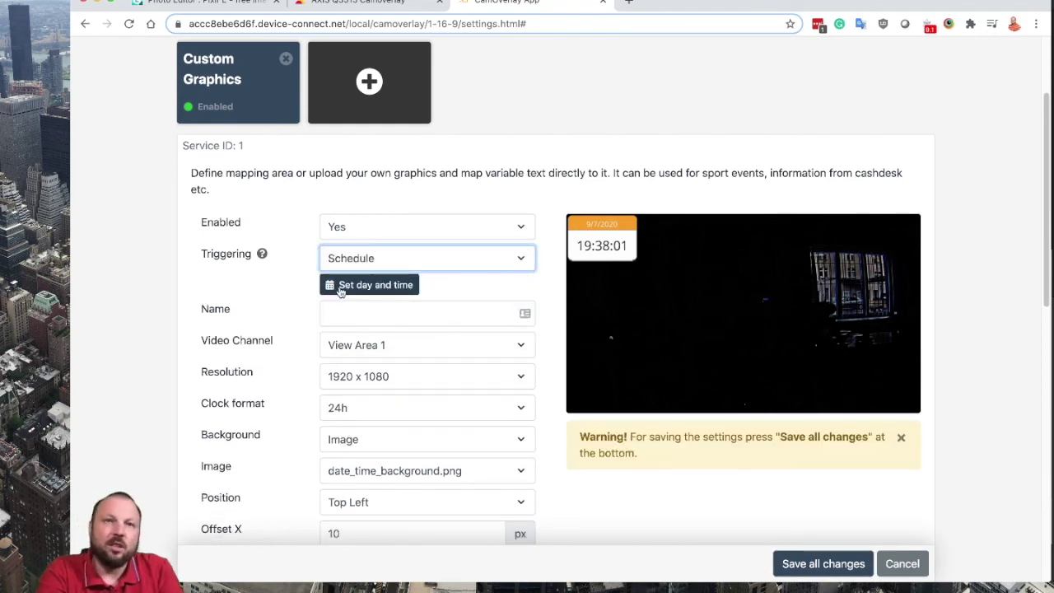
click(341, 290)
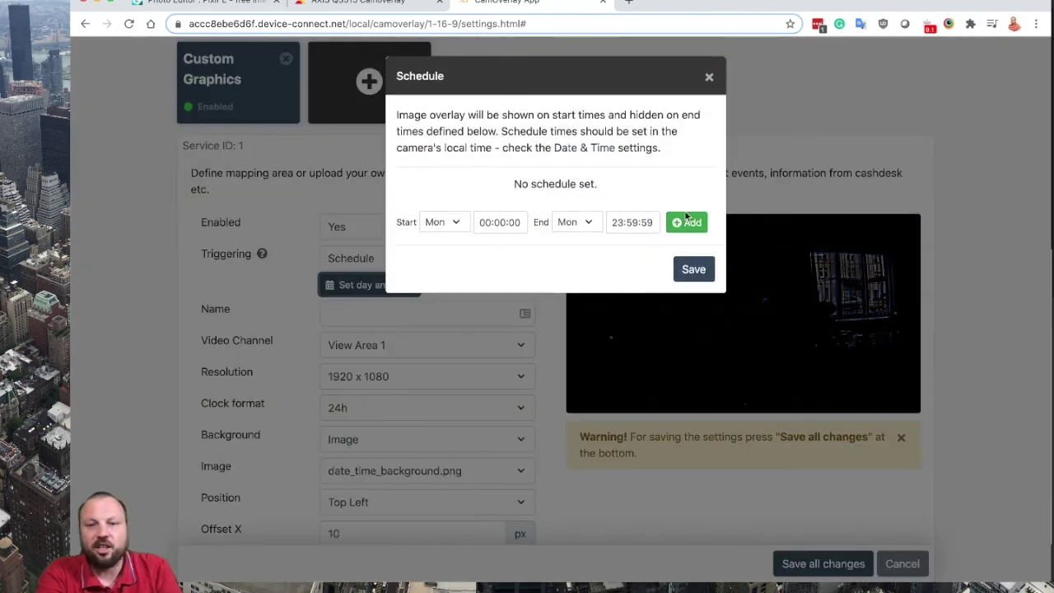
click(709, 77)
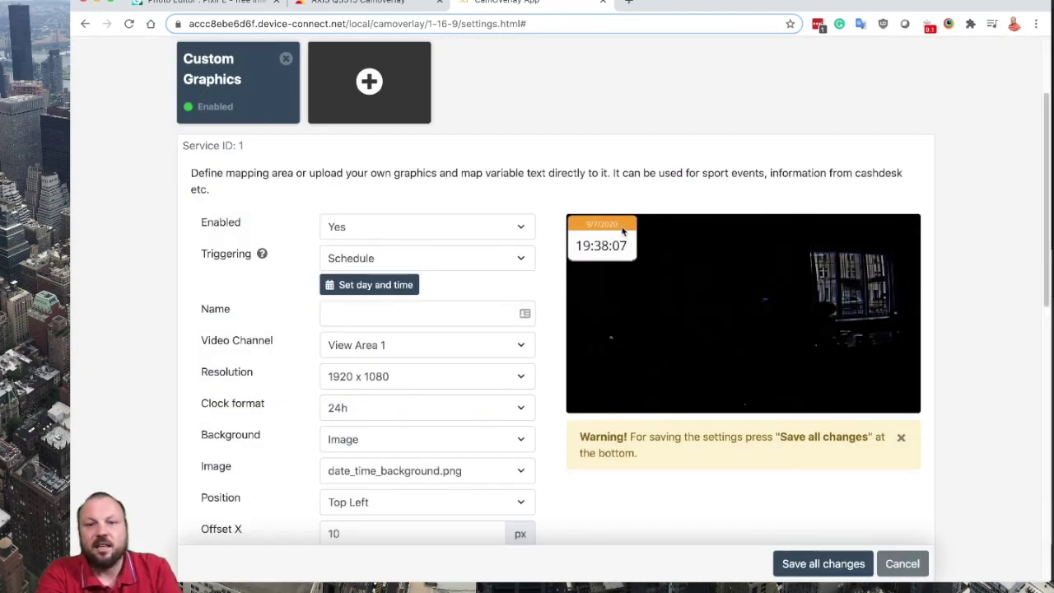
scroll(393, 288, down, 5)
scroll(393, 288, up, 3)
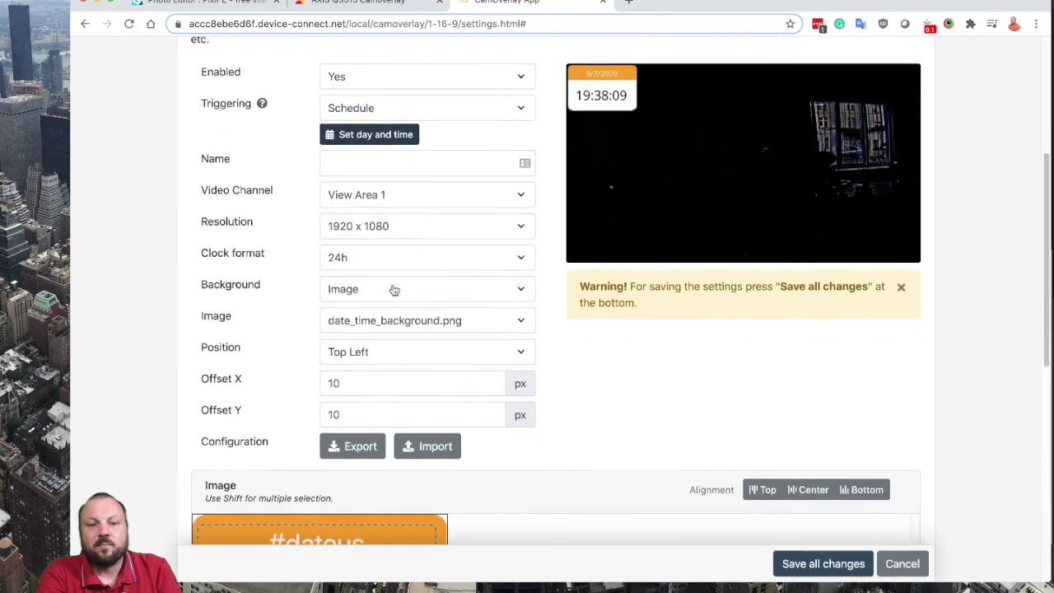
scroll(393, 283, down, 1)
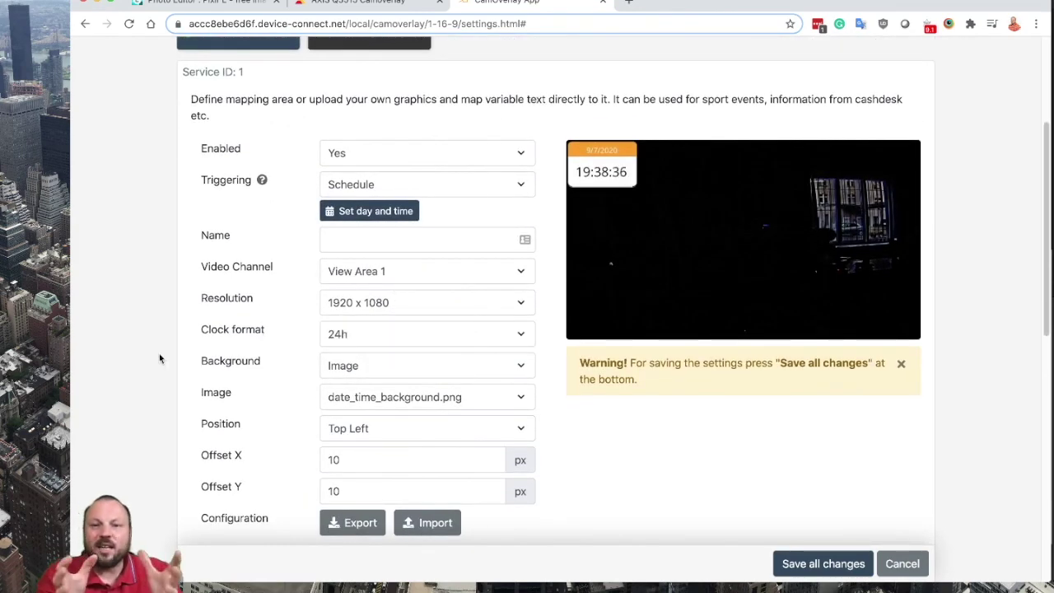